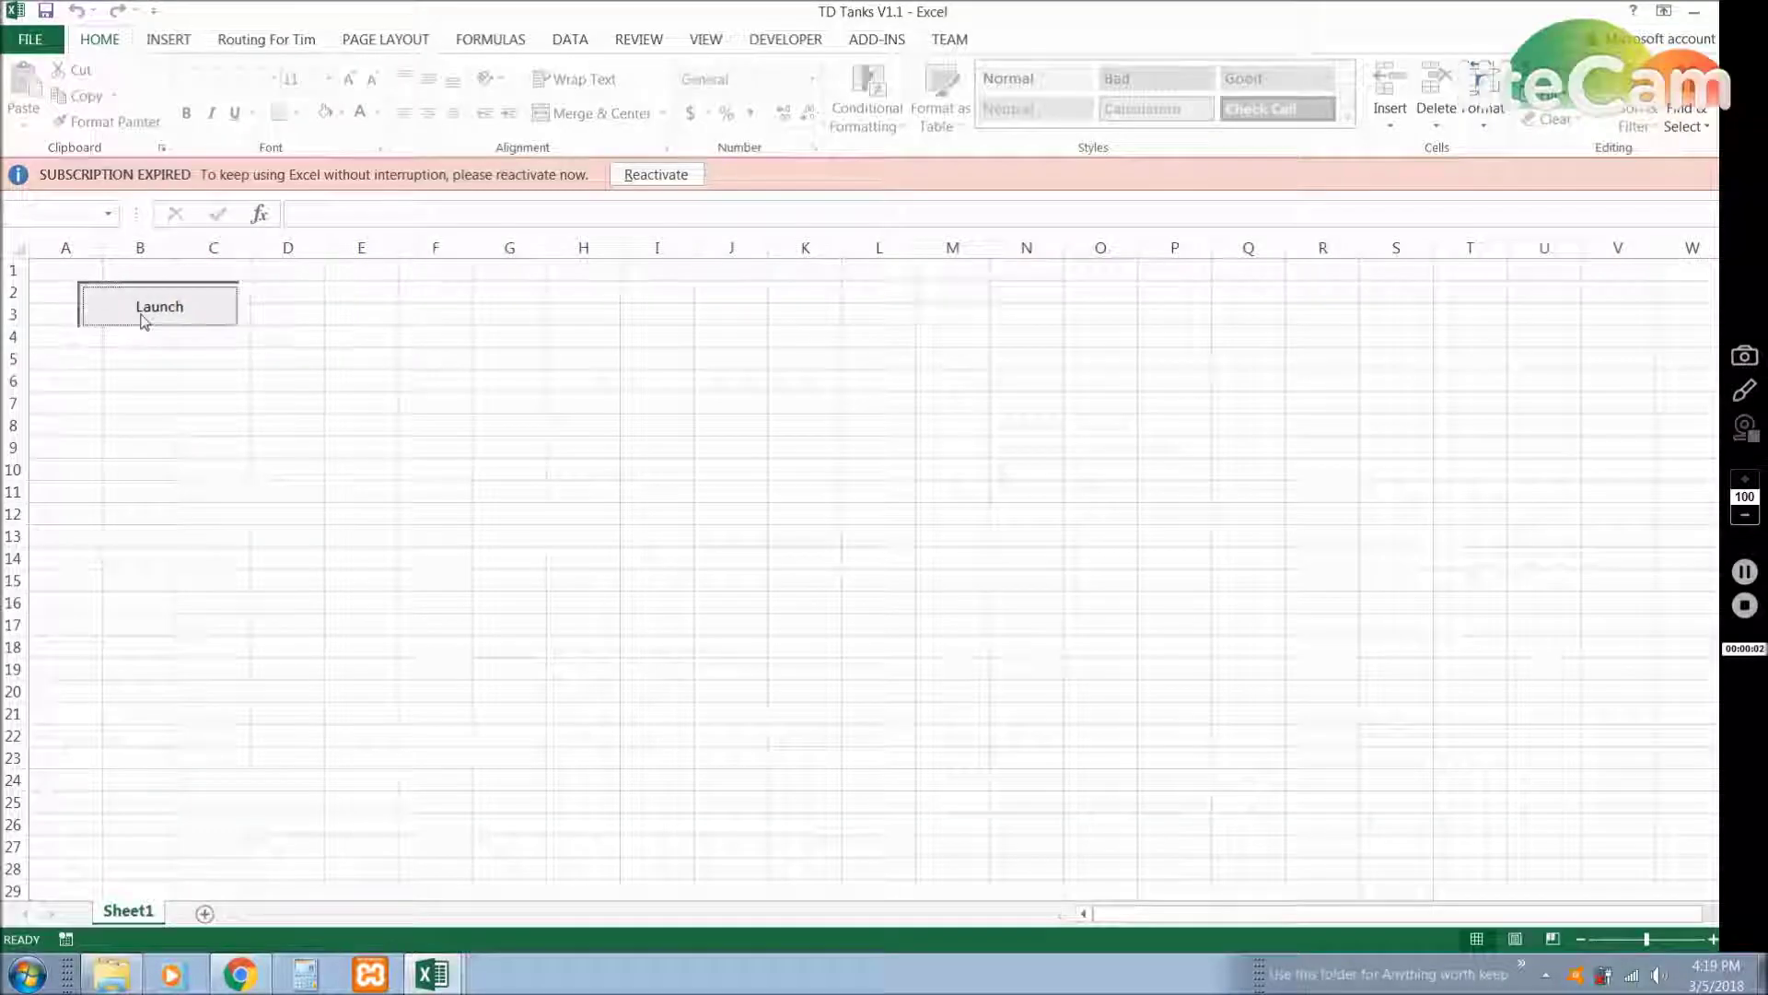
Launch the tank game from the sheet and drive the tank up and down, firing shells.
click(143, 316)
key(Up)
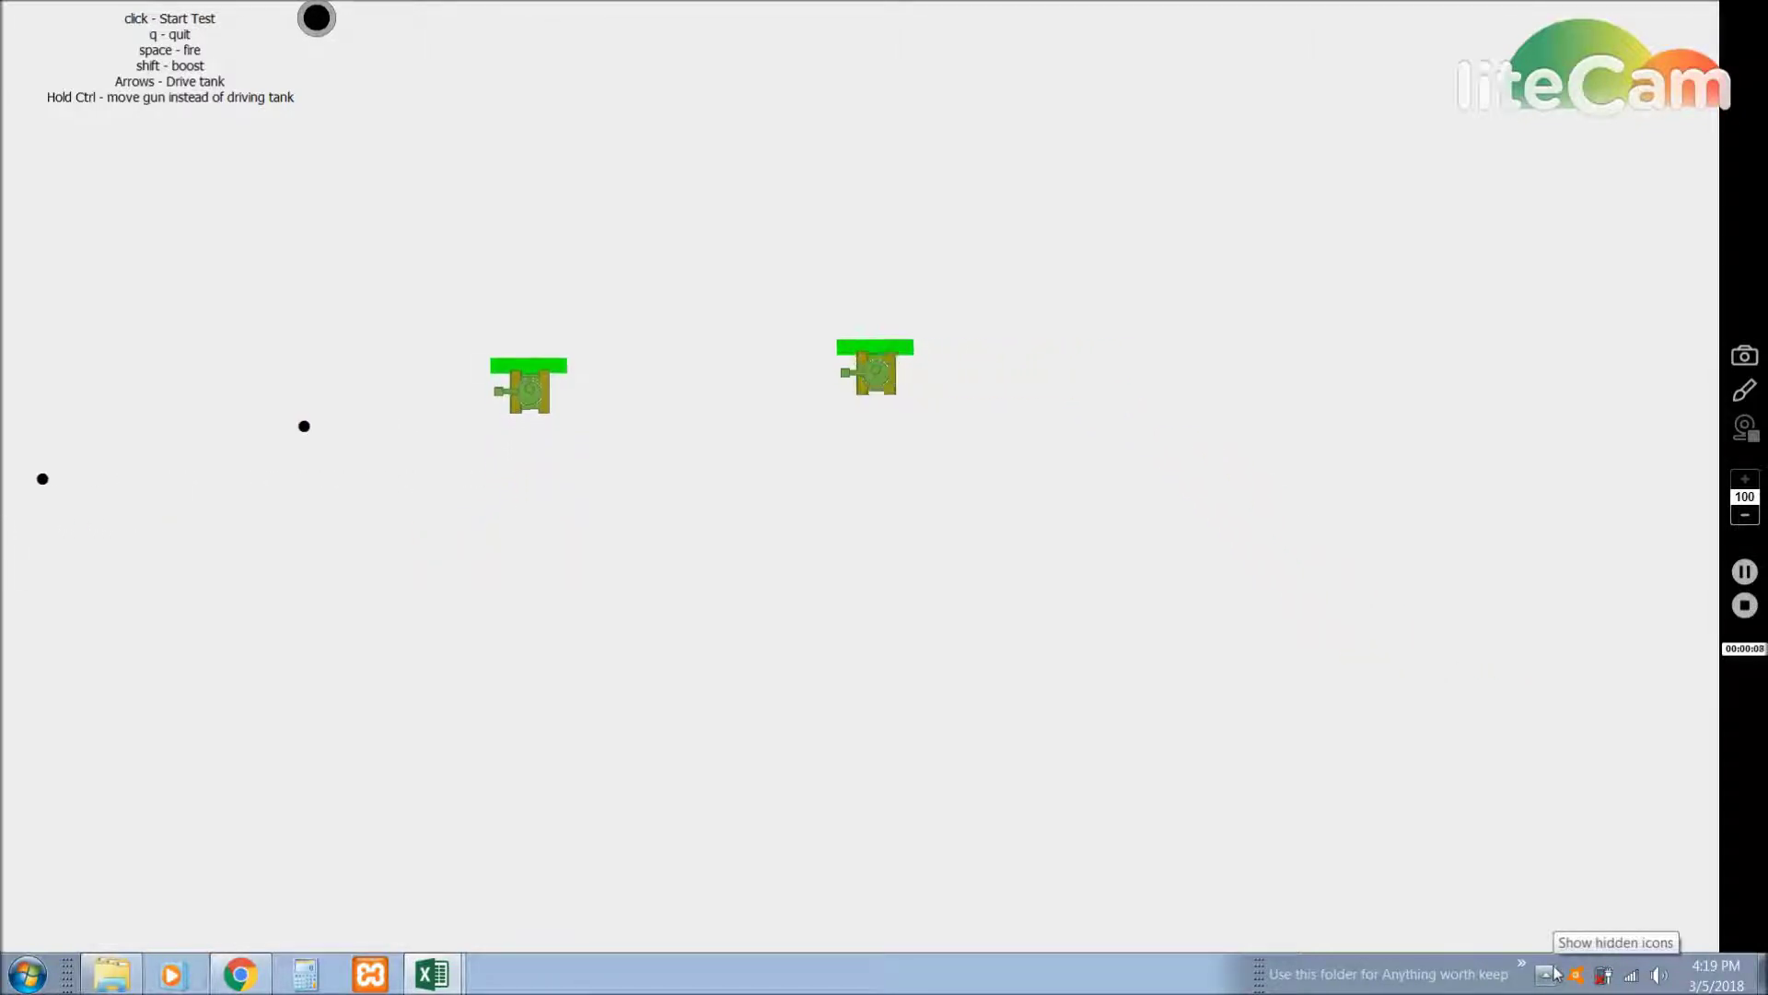
key(space)
key(space)
key(Up)
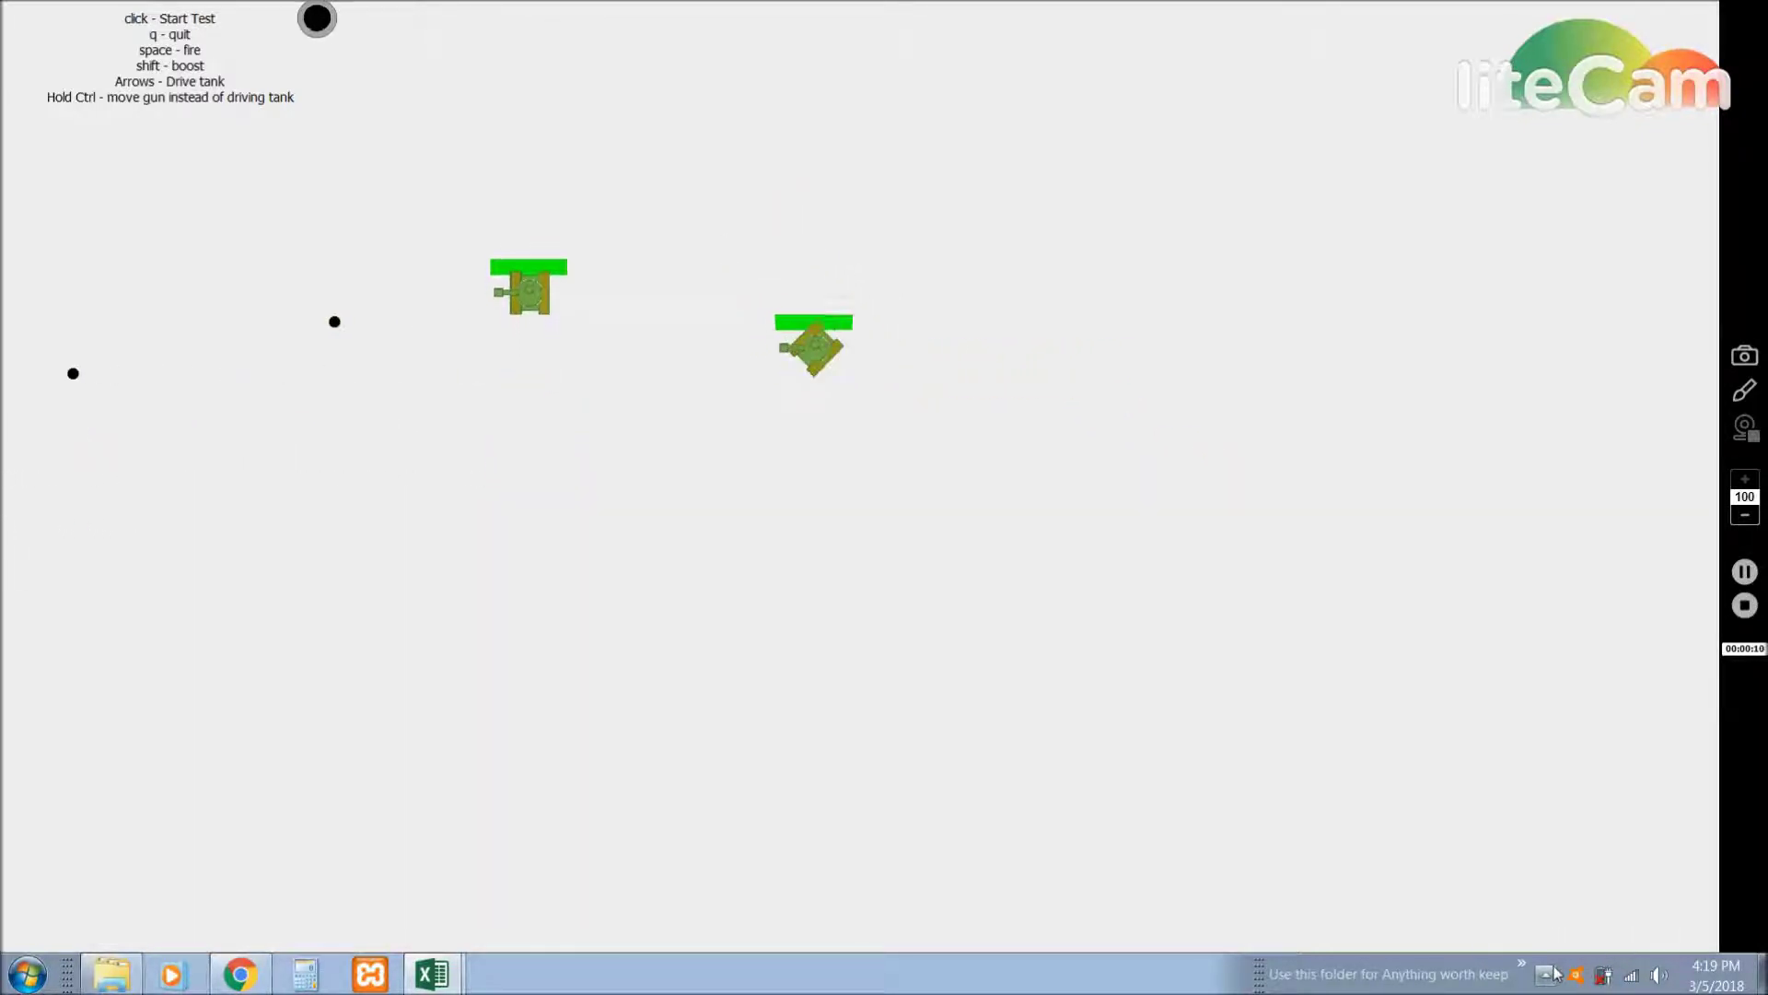
key(space)
key(space)
key(Up)
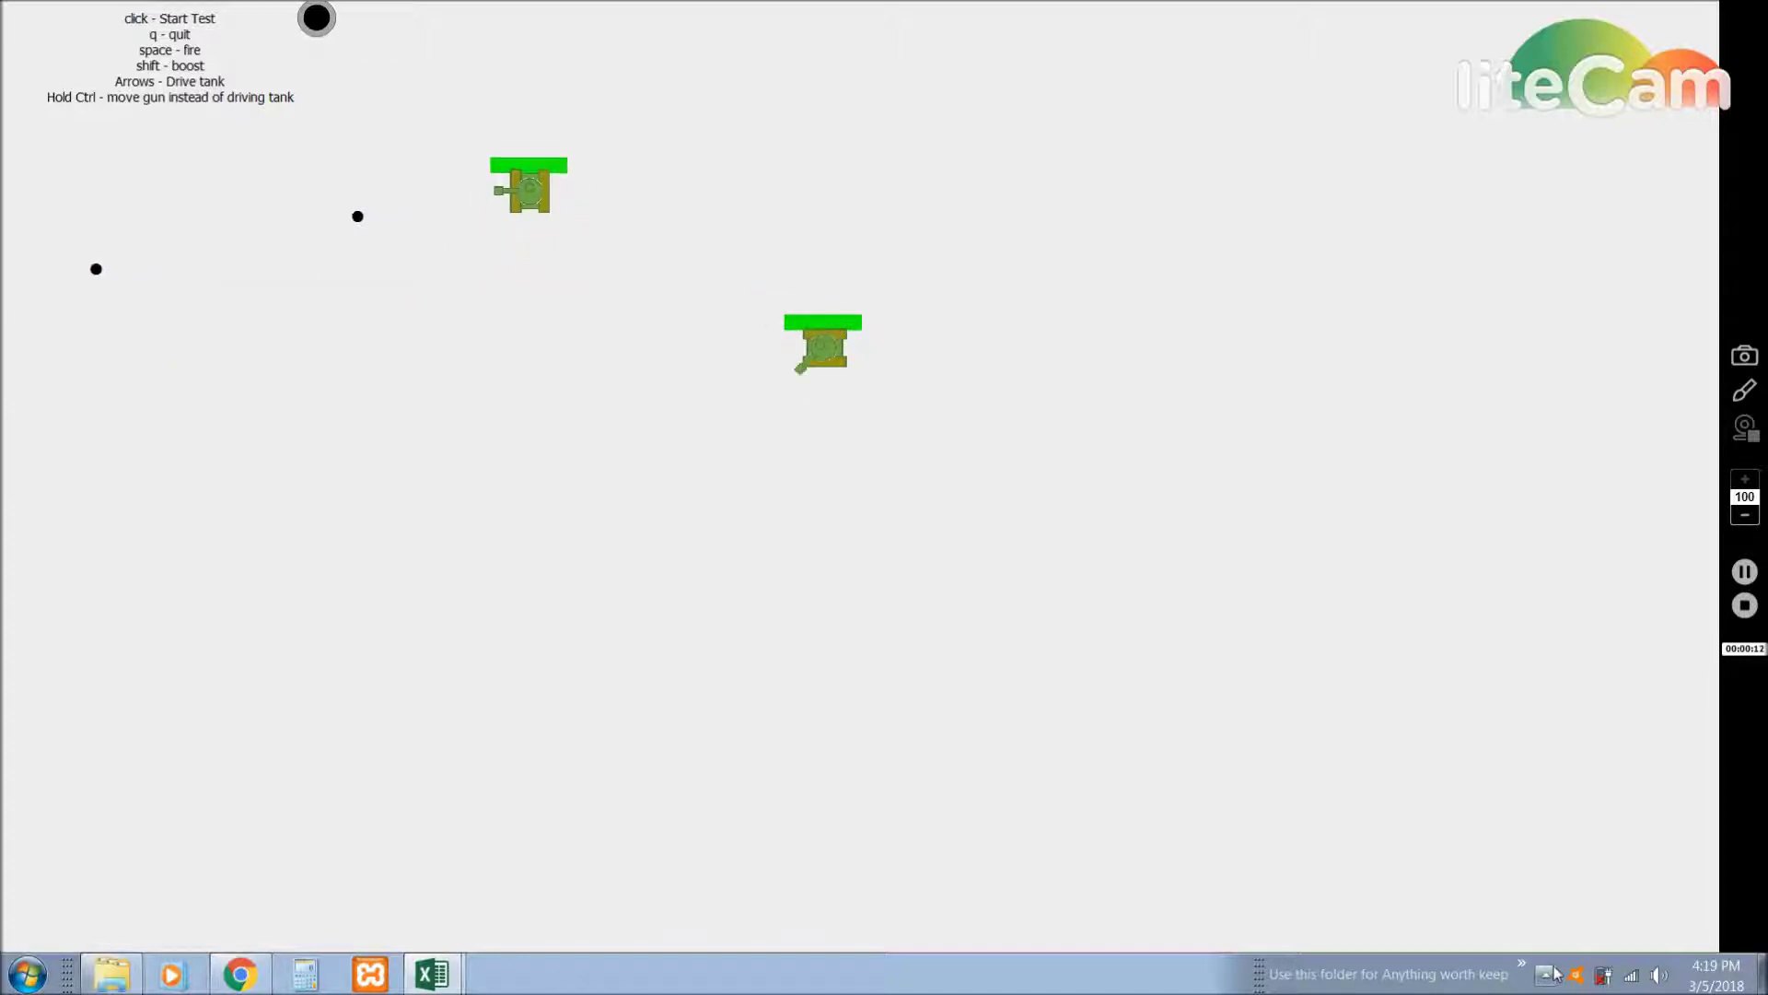
key(space)
key(Down)
key(Down)
key(space)
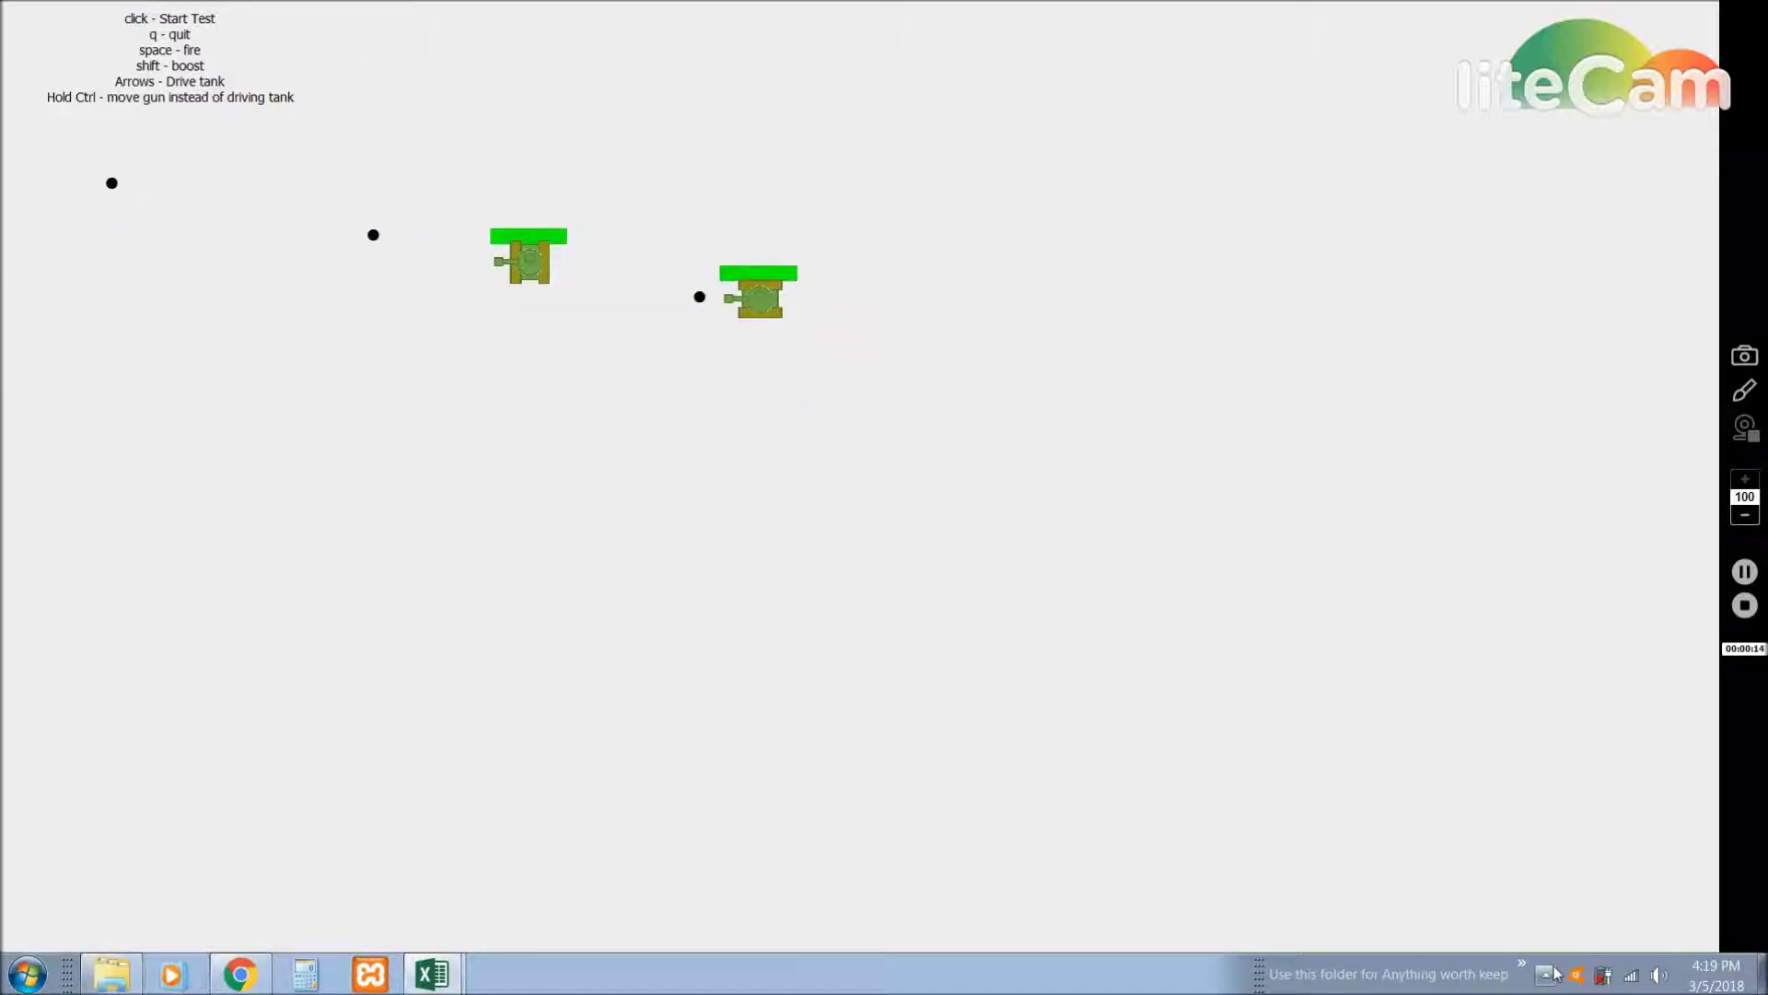
key(Down)
key(space)
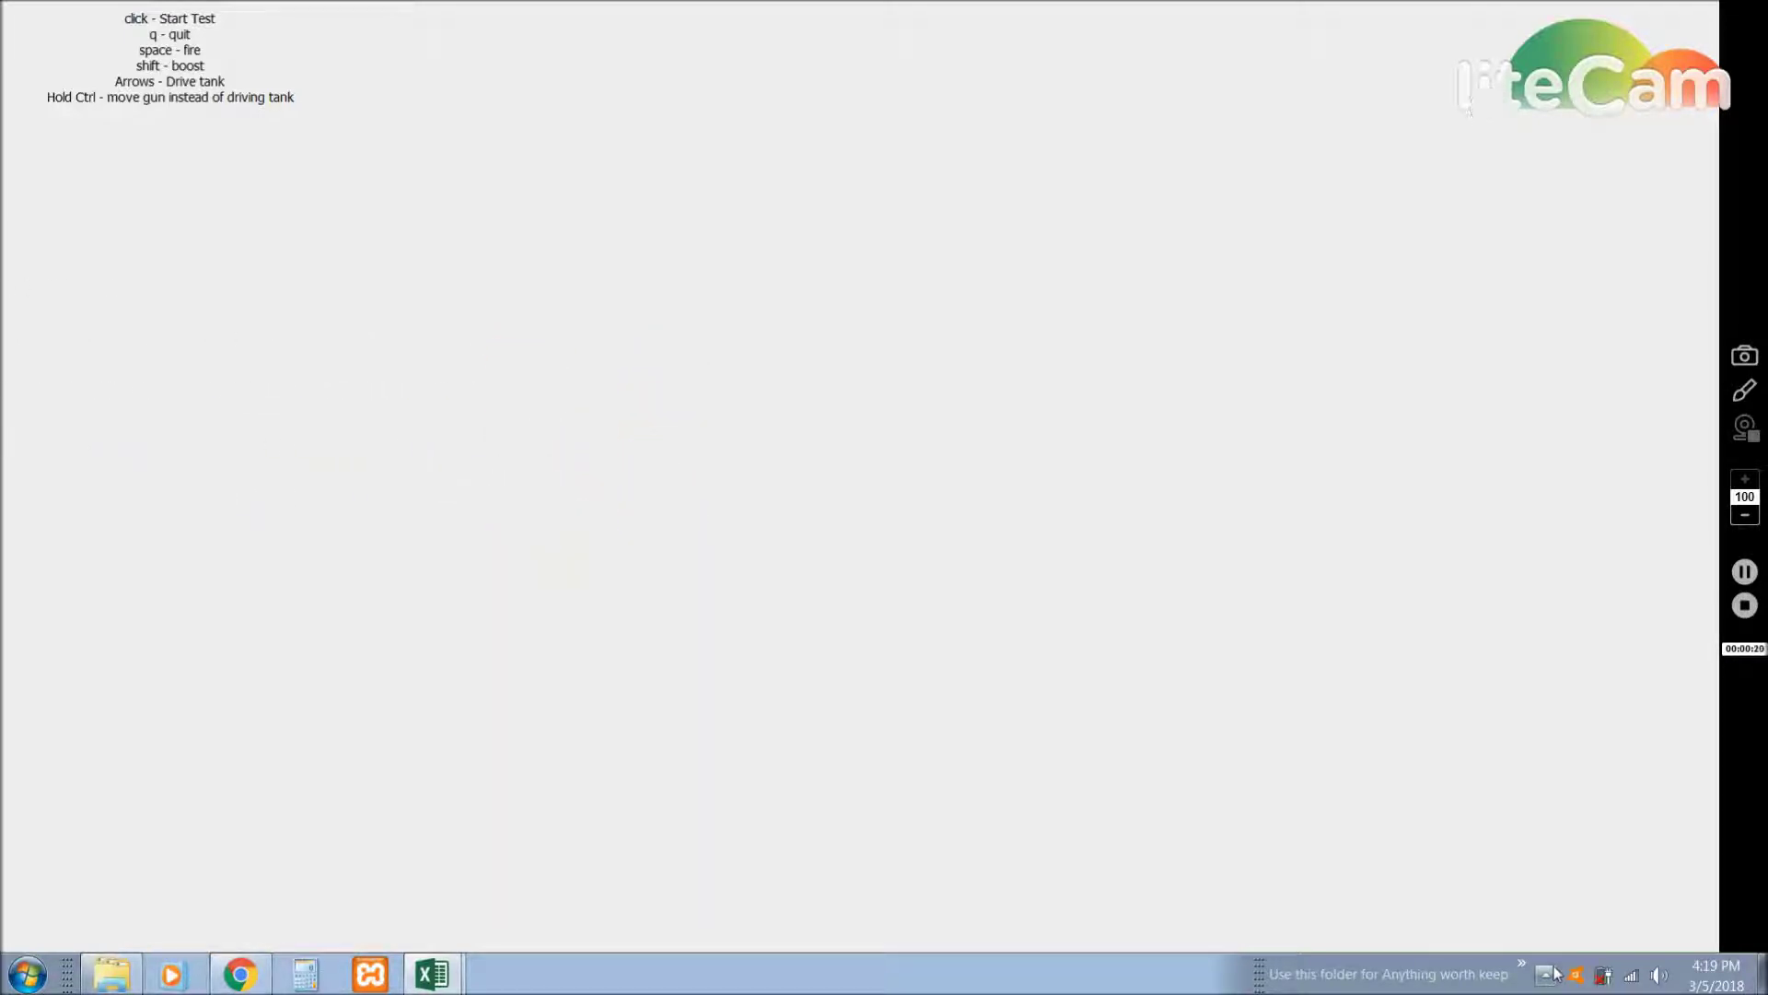
Keep driving the tank down, then up, firing shells until it takes damage.
key(Down)
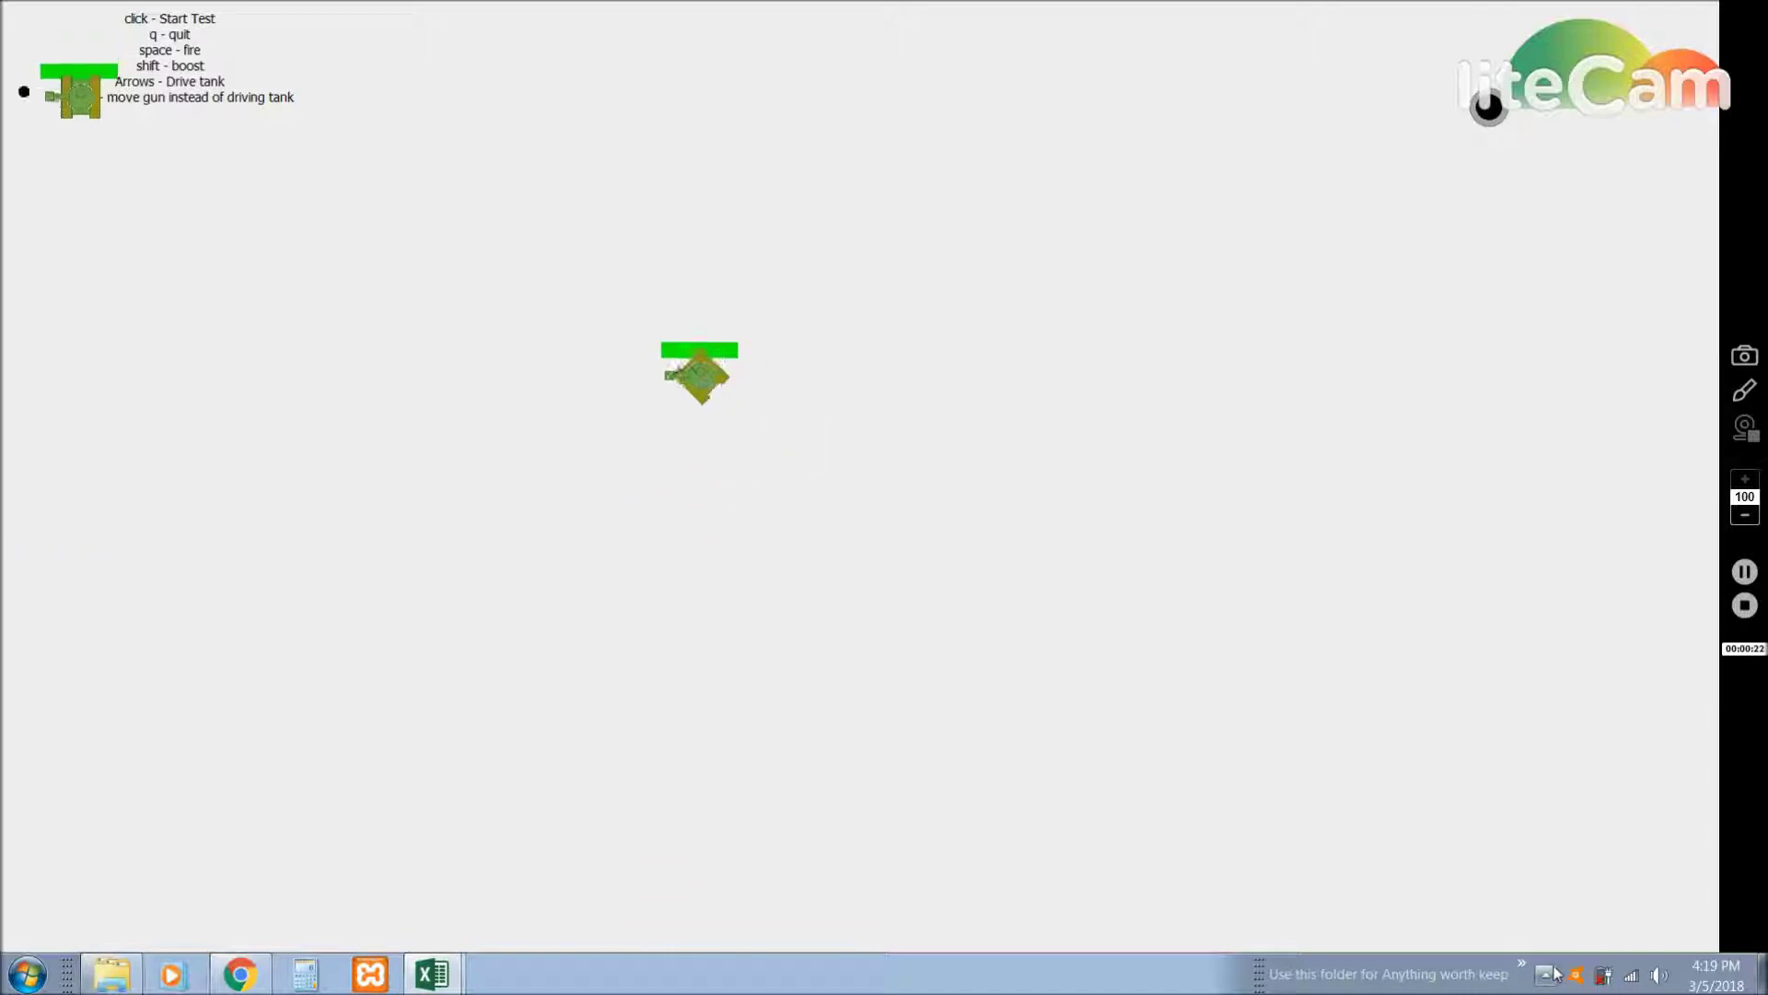
key(space)
key(Down)
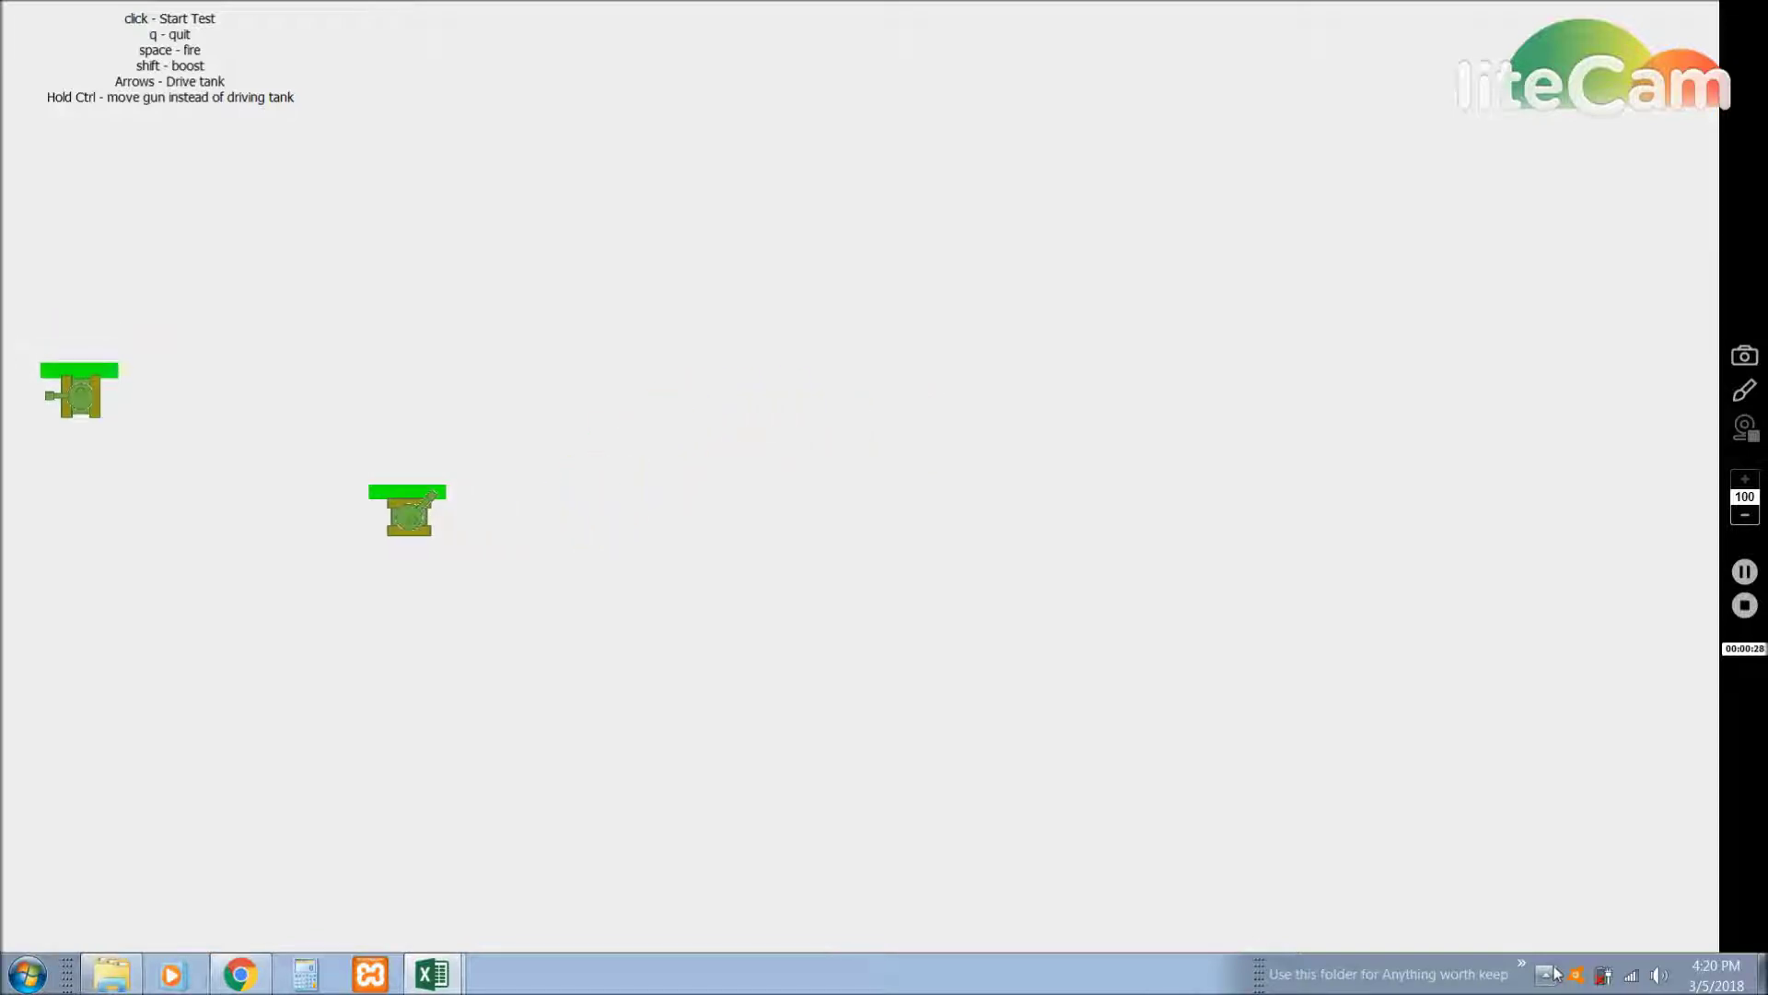
key(Down)
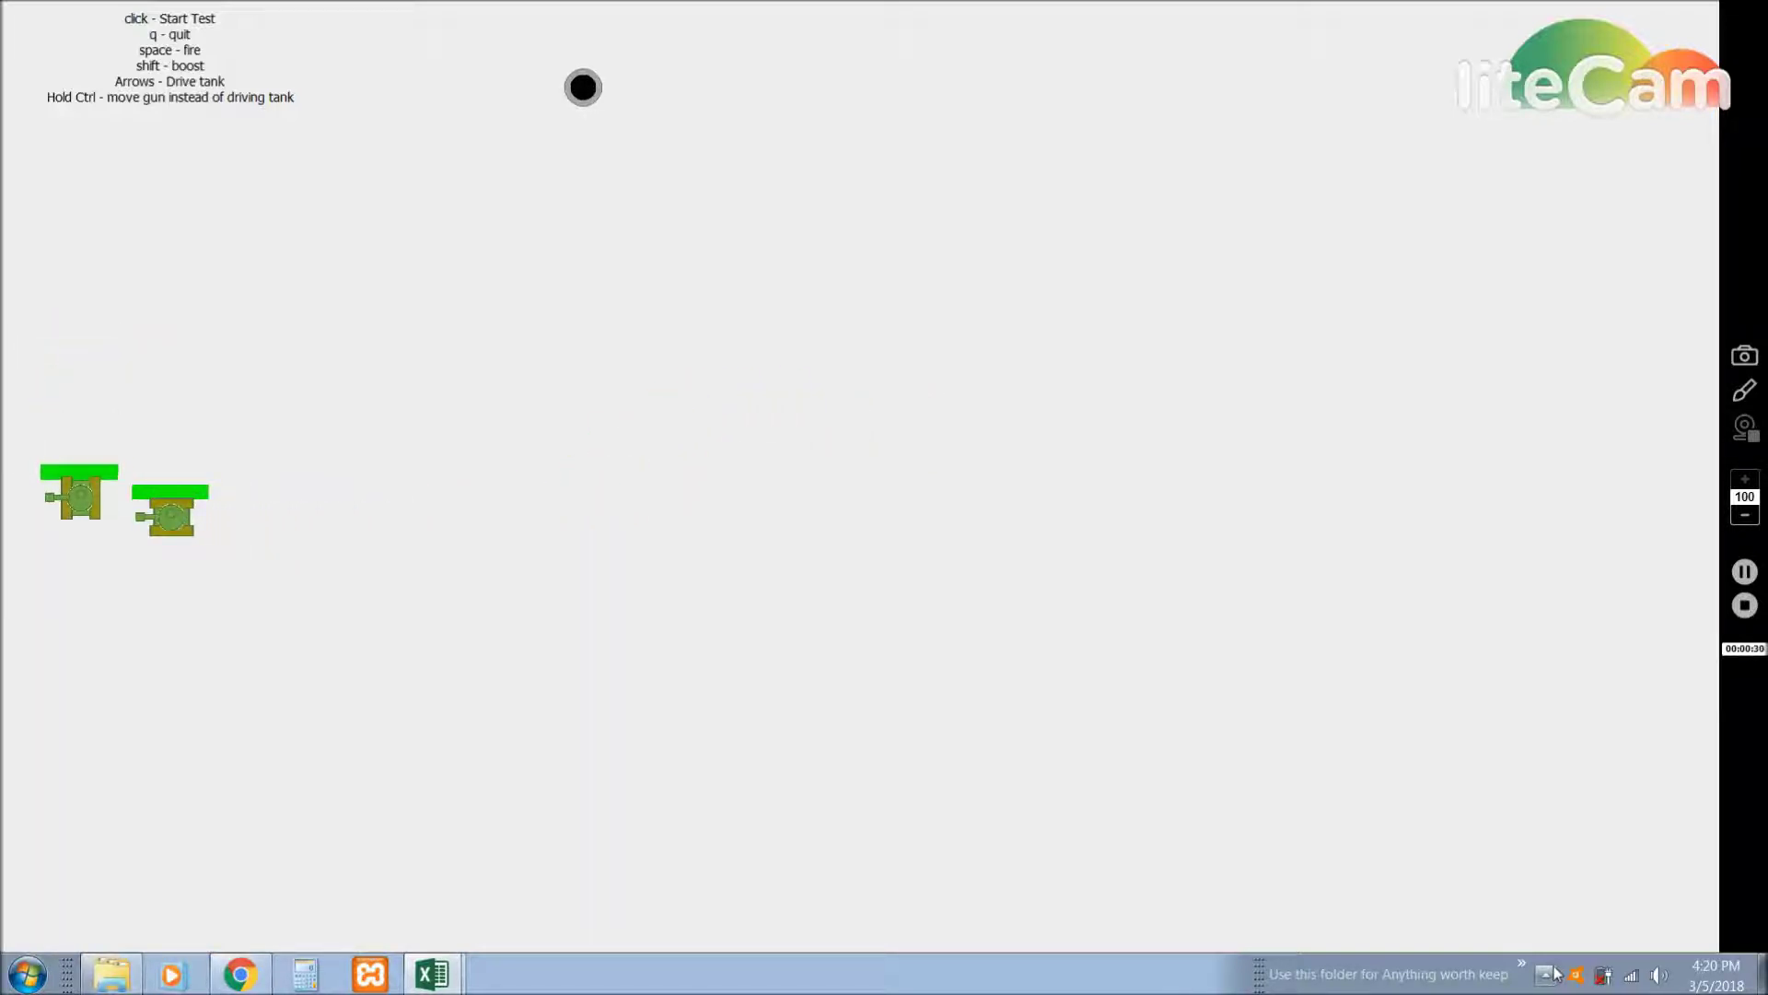
key(Up)
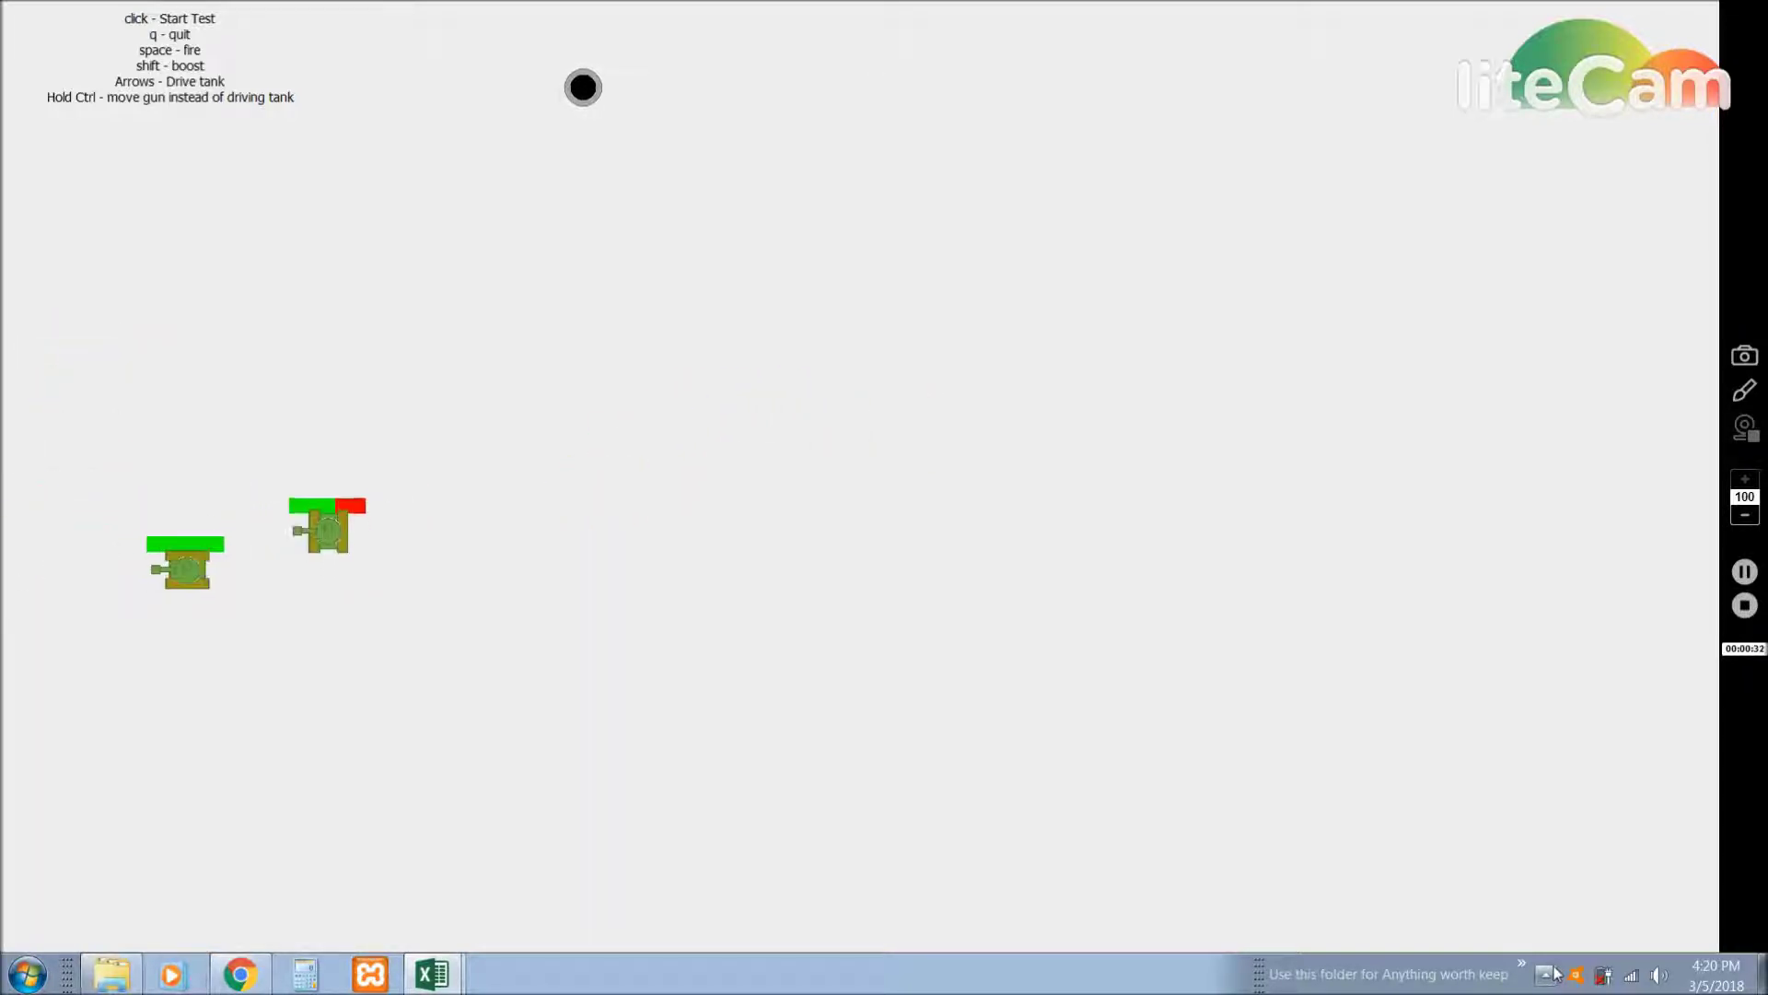
key(Up)
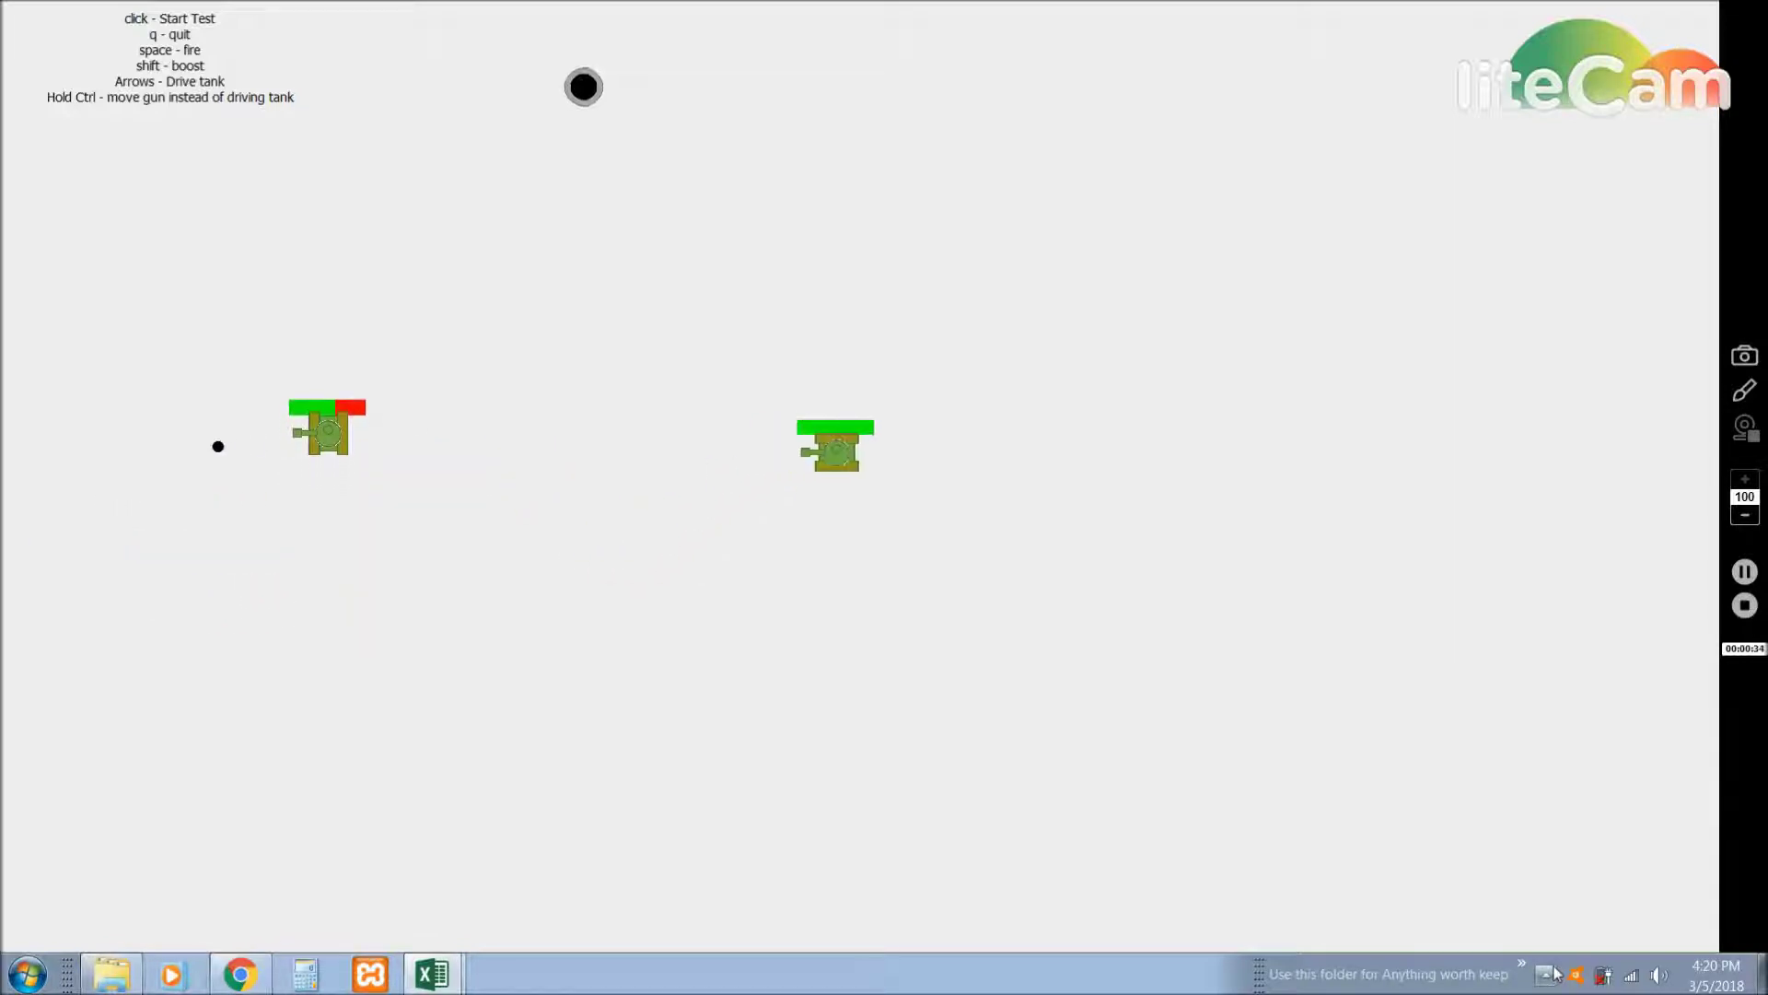
key(Up)
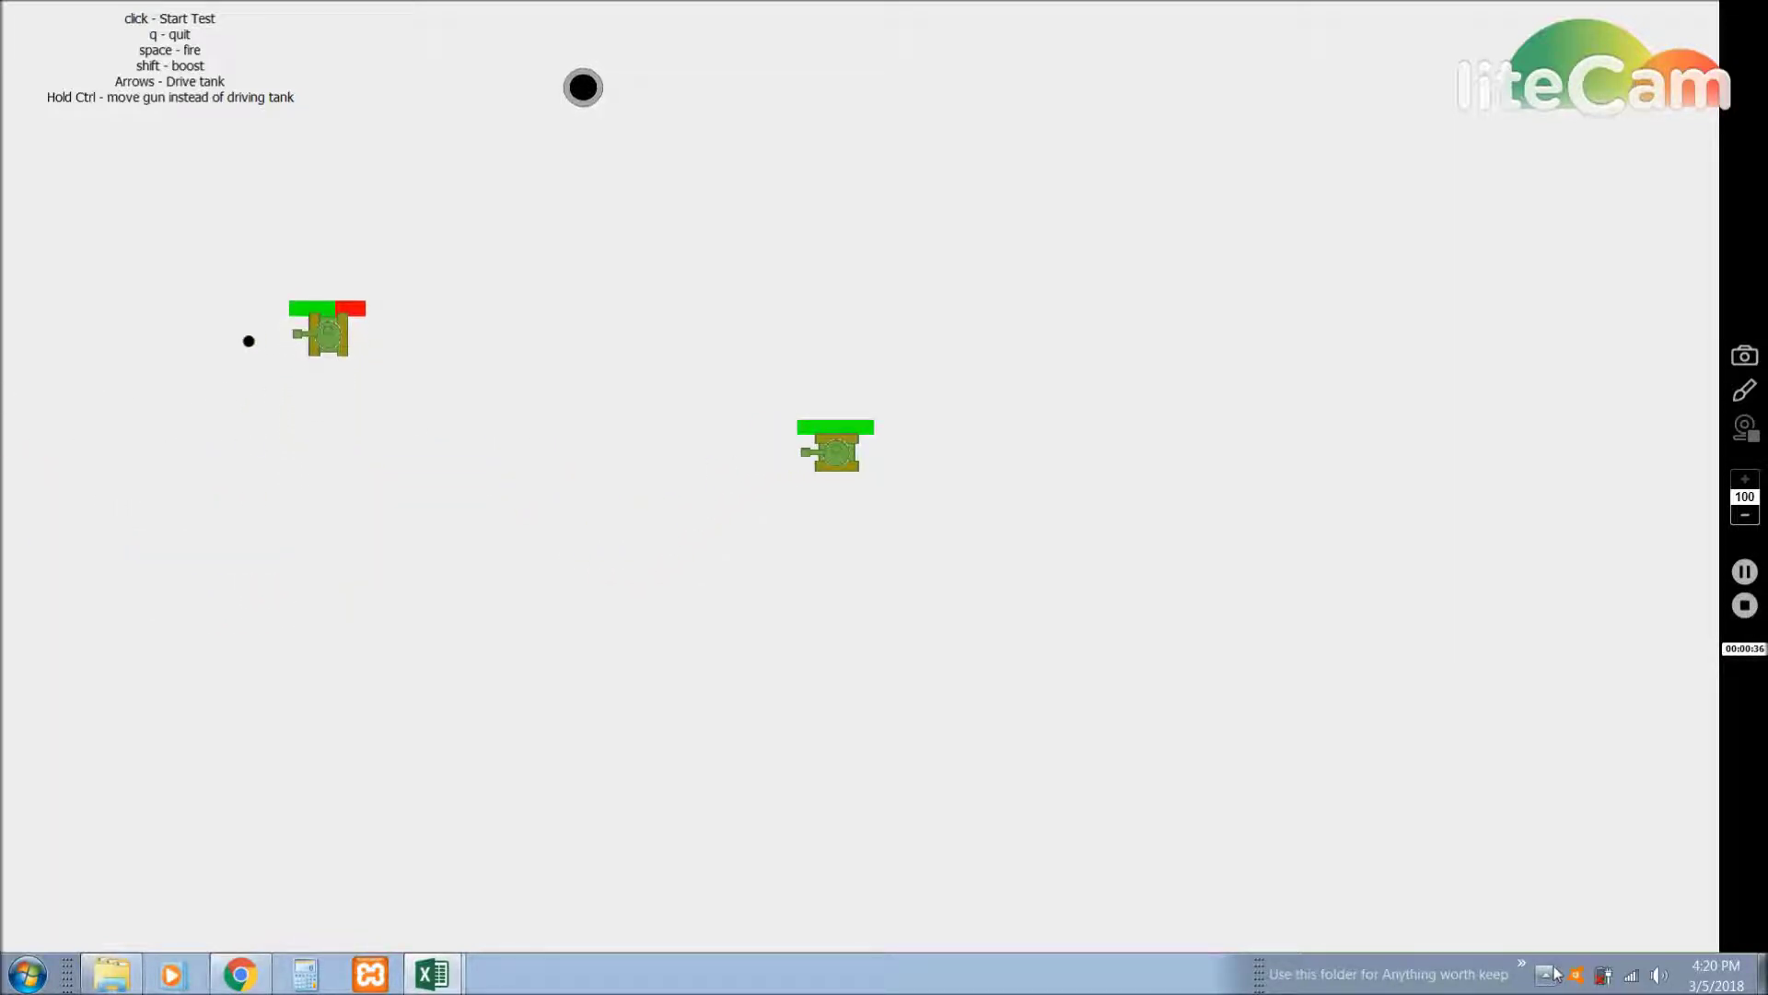
key(Up)
key(space)
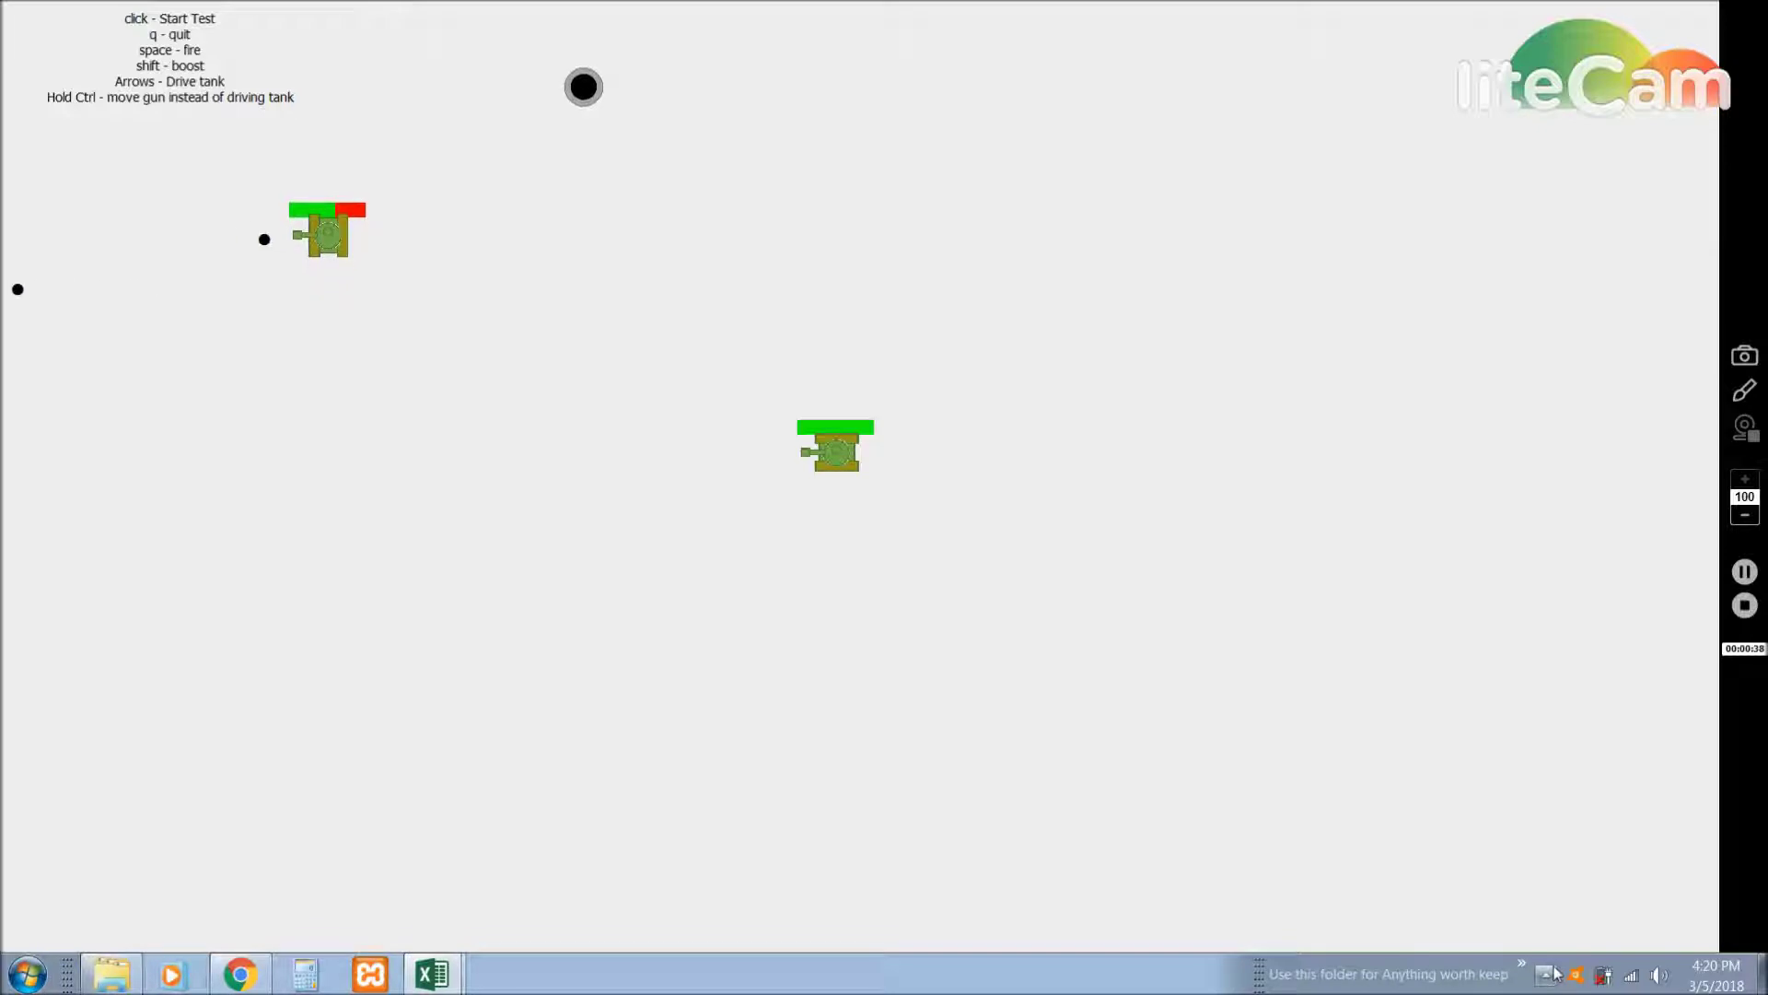
key(space)
Quit the game with Q and return to the VBA editor's frmGameLoop form.
key(Down)
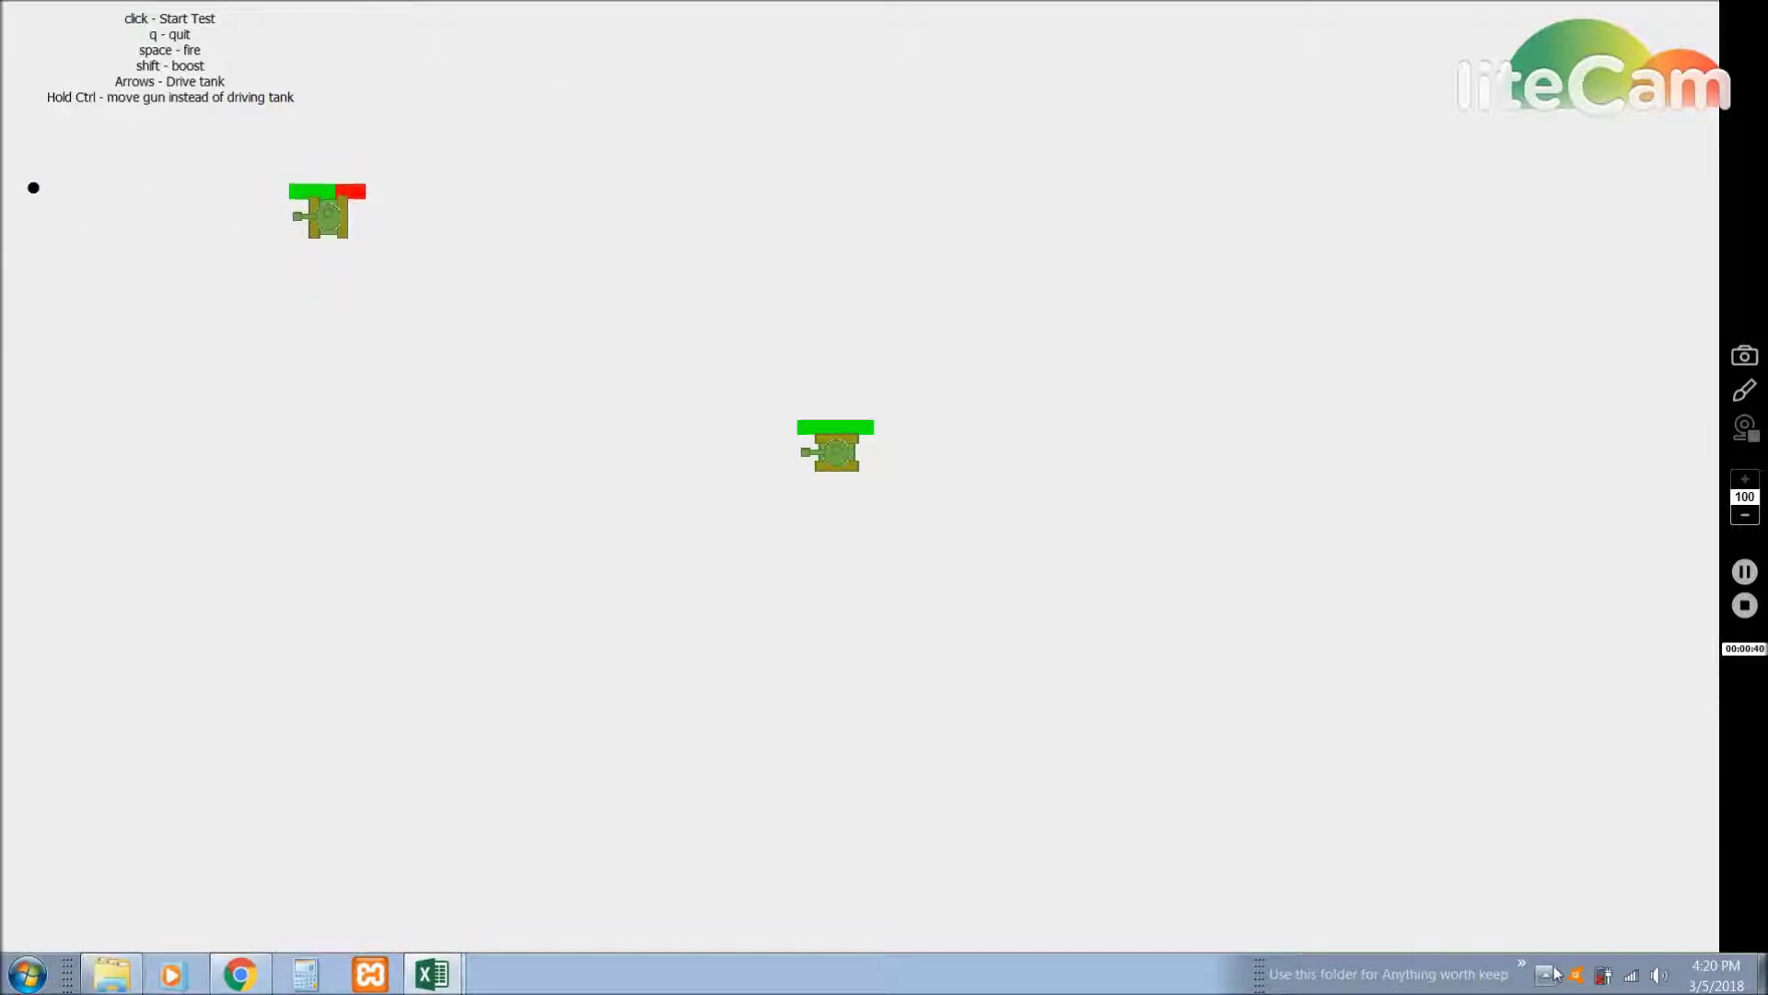
key(q)
key(alt+Tab)
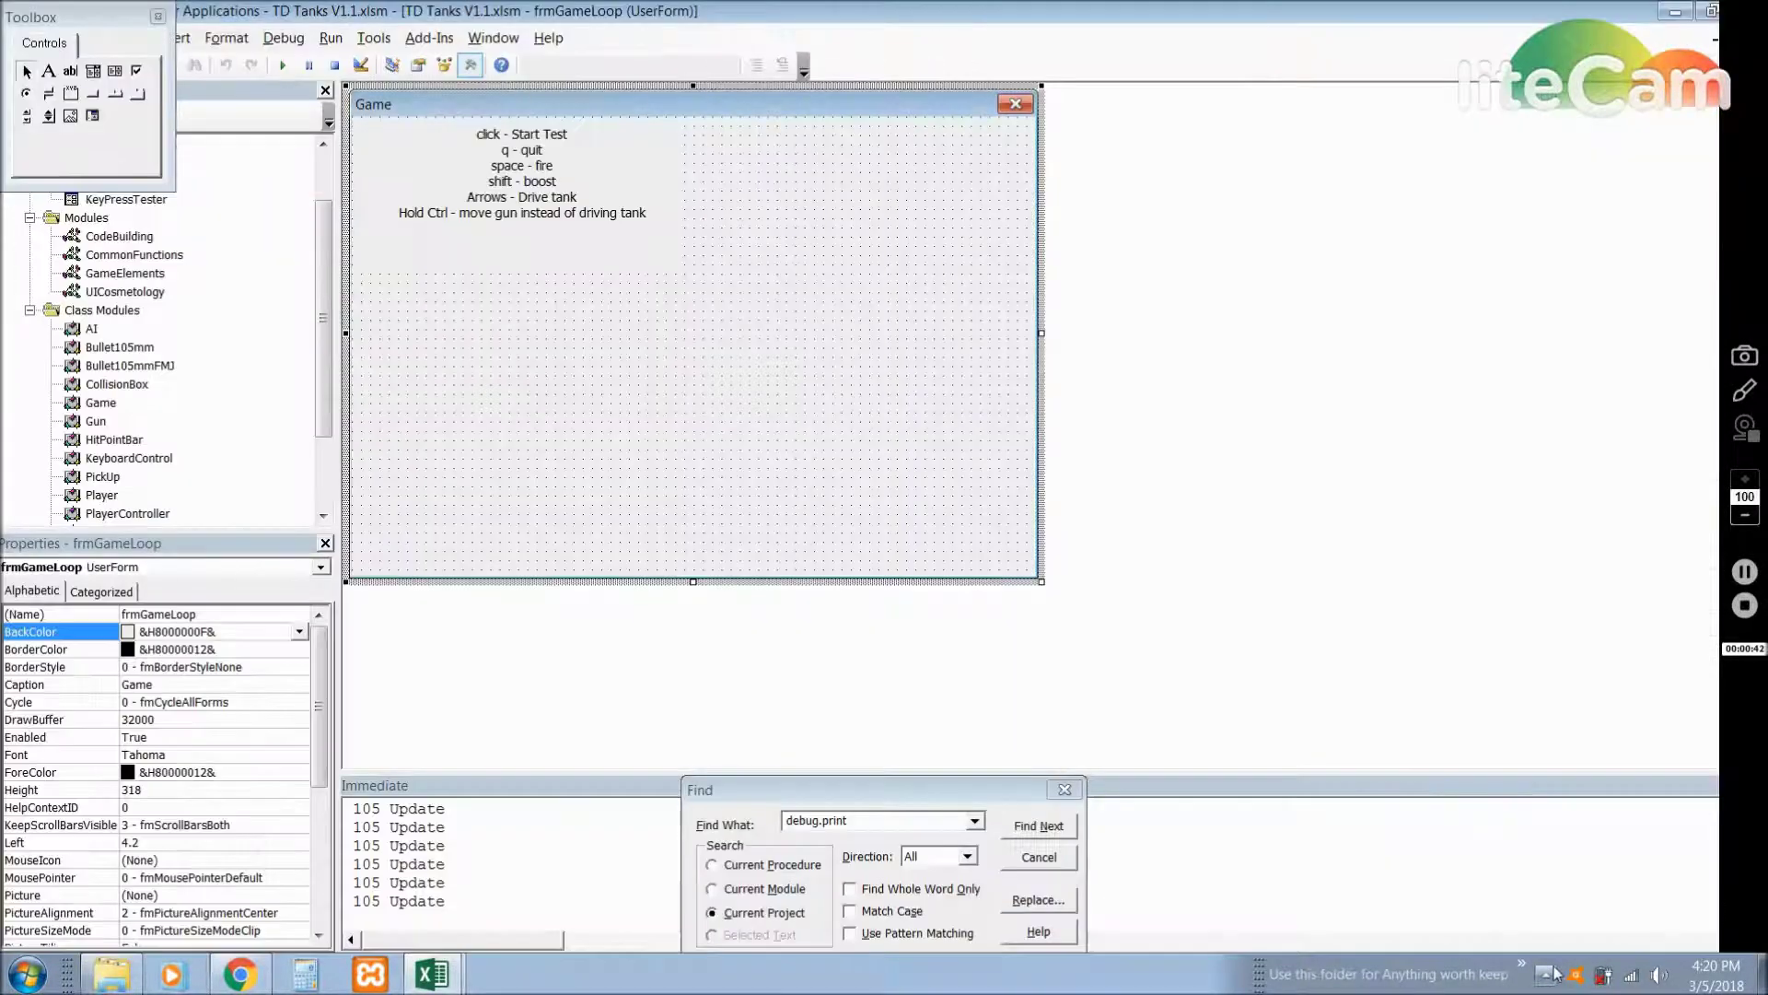
Open frmGameLoop's code and highlight the UserForm_Click routine name.
double_click(864, 402)
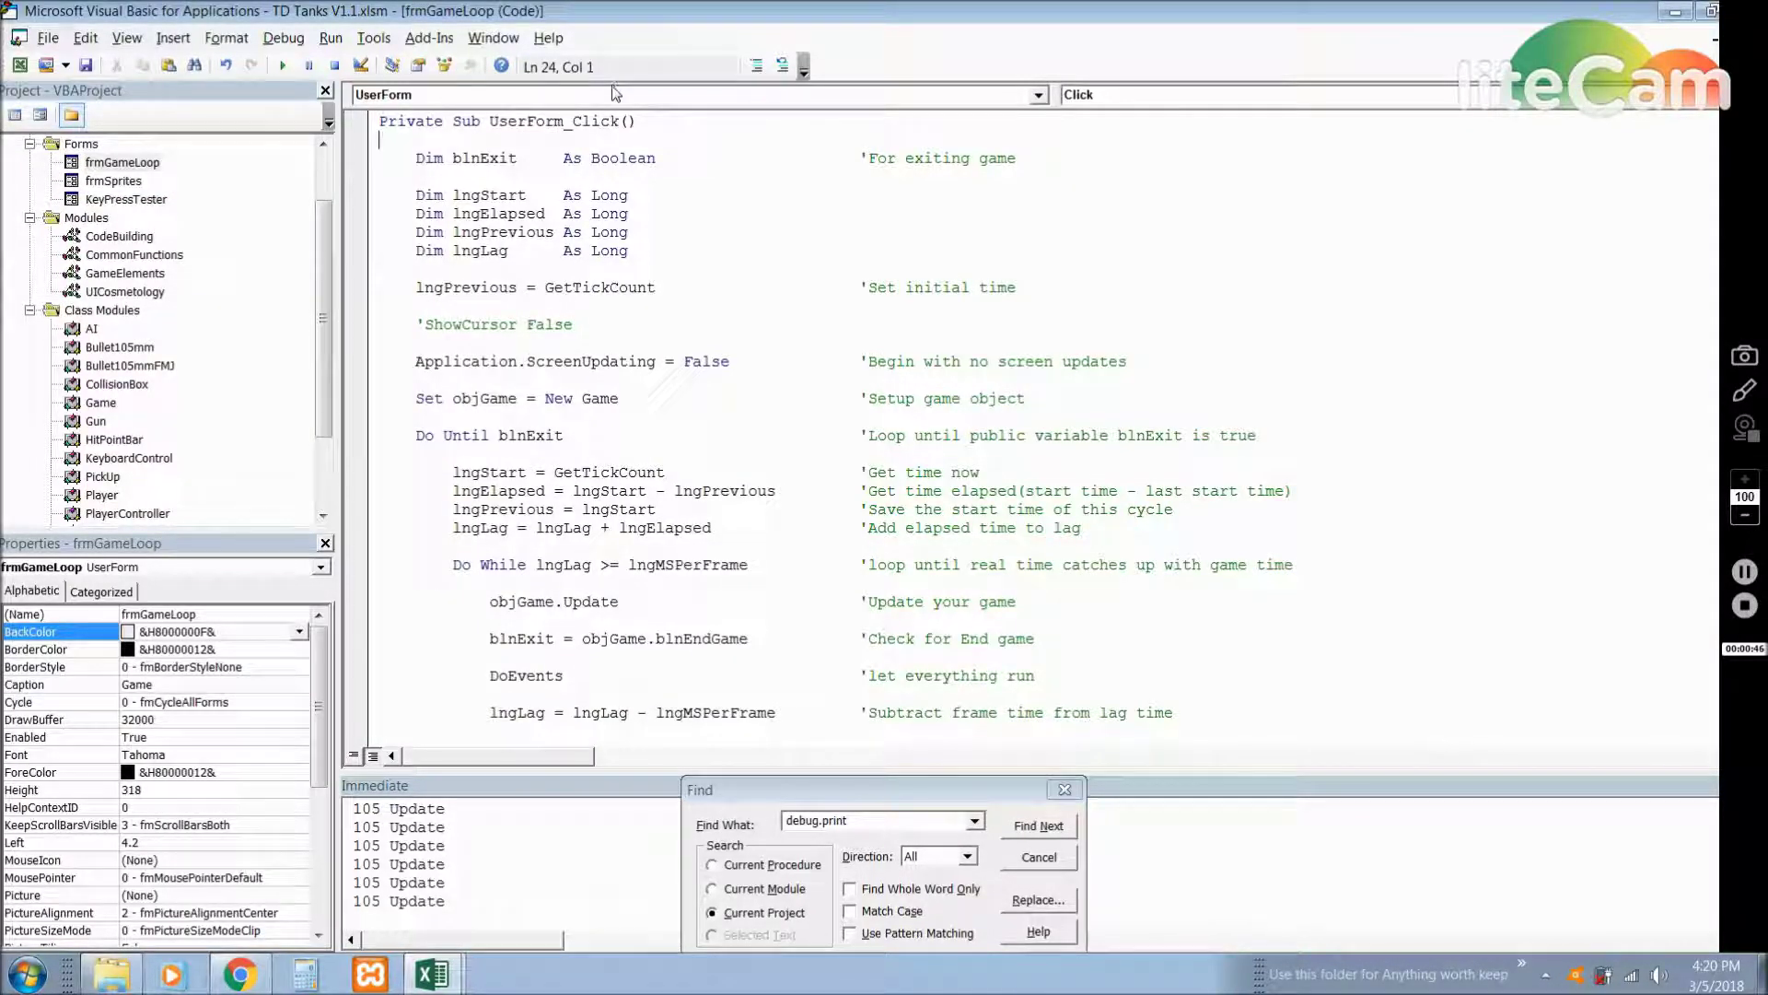
click(577, 123)
double_click(577, 122)
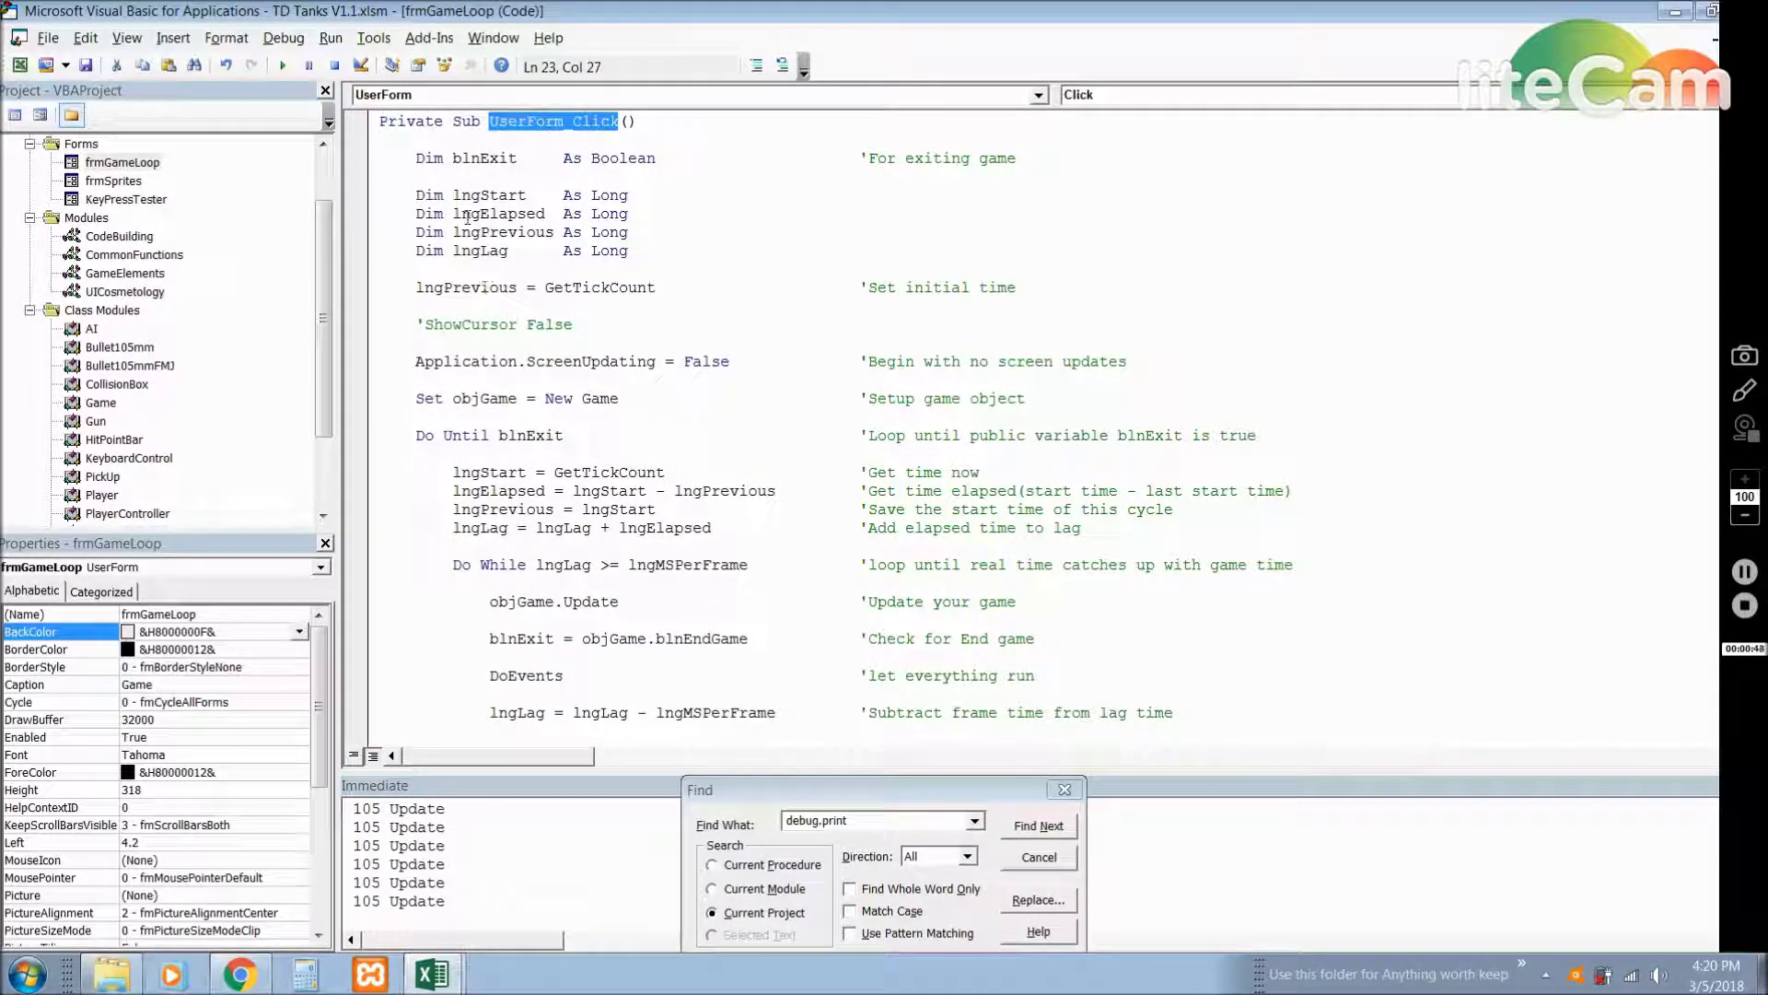
Highlight the four timing variable declarations, then the blnExit variable.
drag(410, 194, 661, 250)
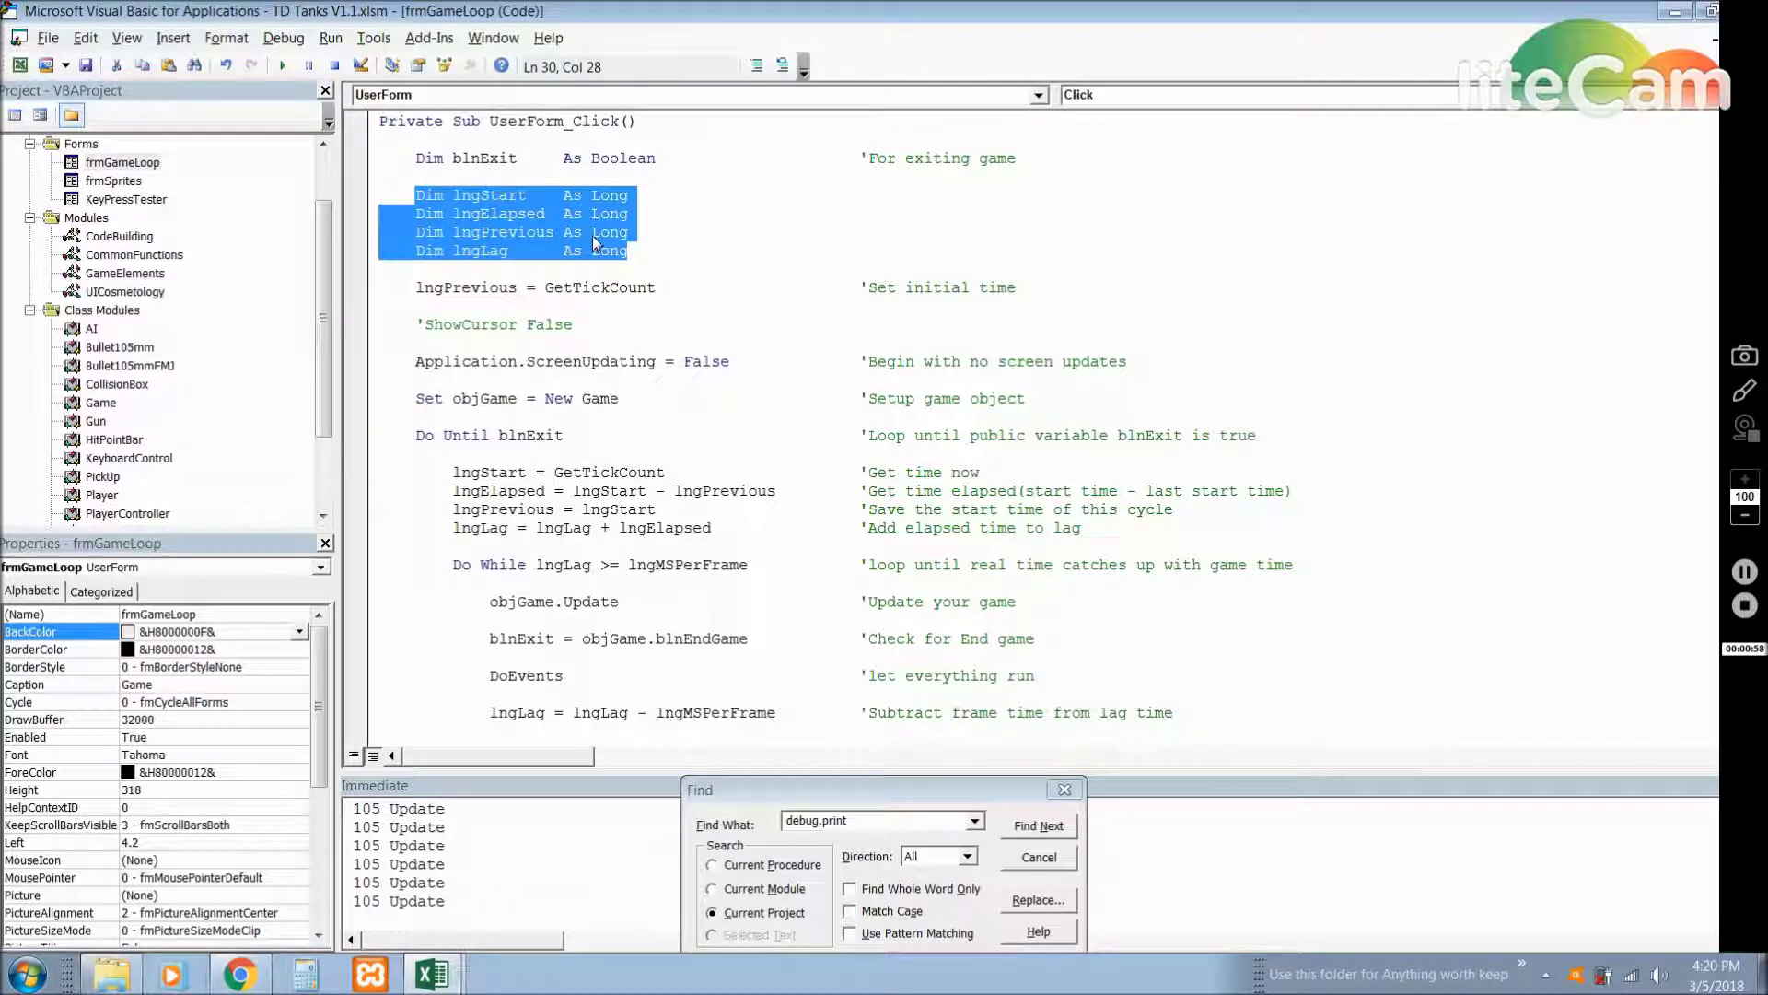
click(505, 169)
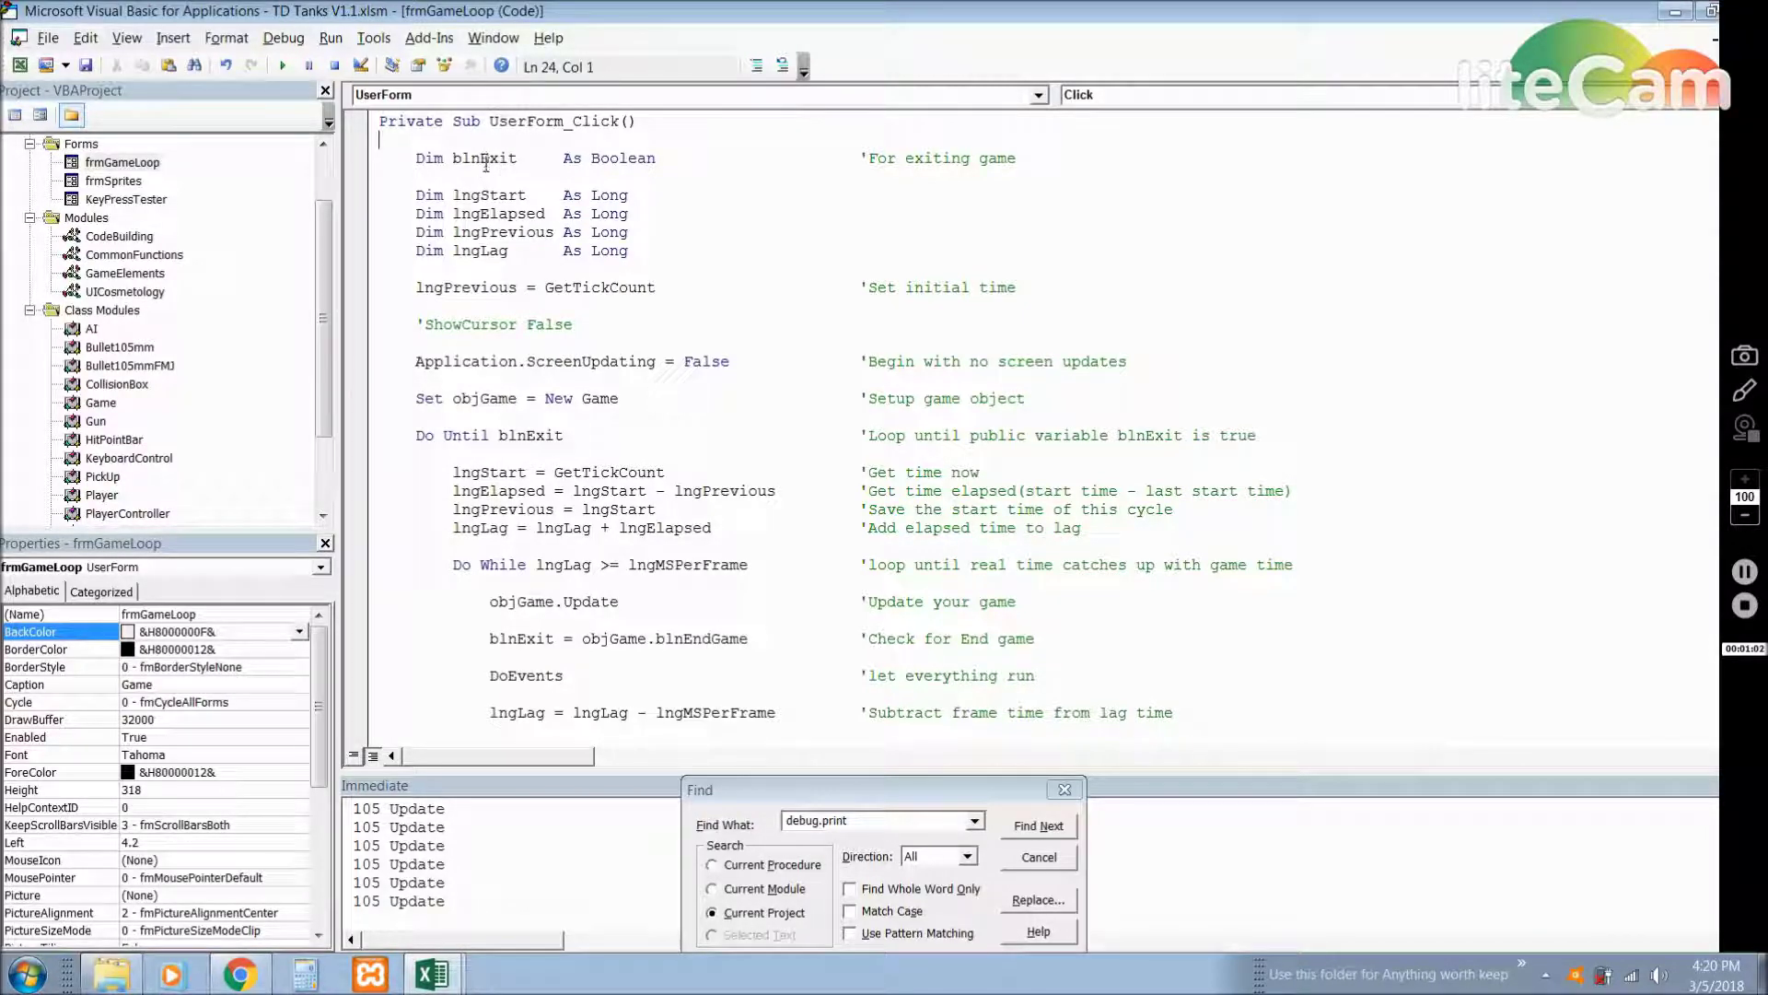
double_click(486, 161)
scroll(570, 245, down, 1)
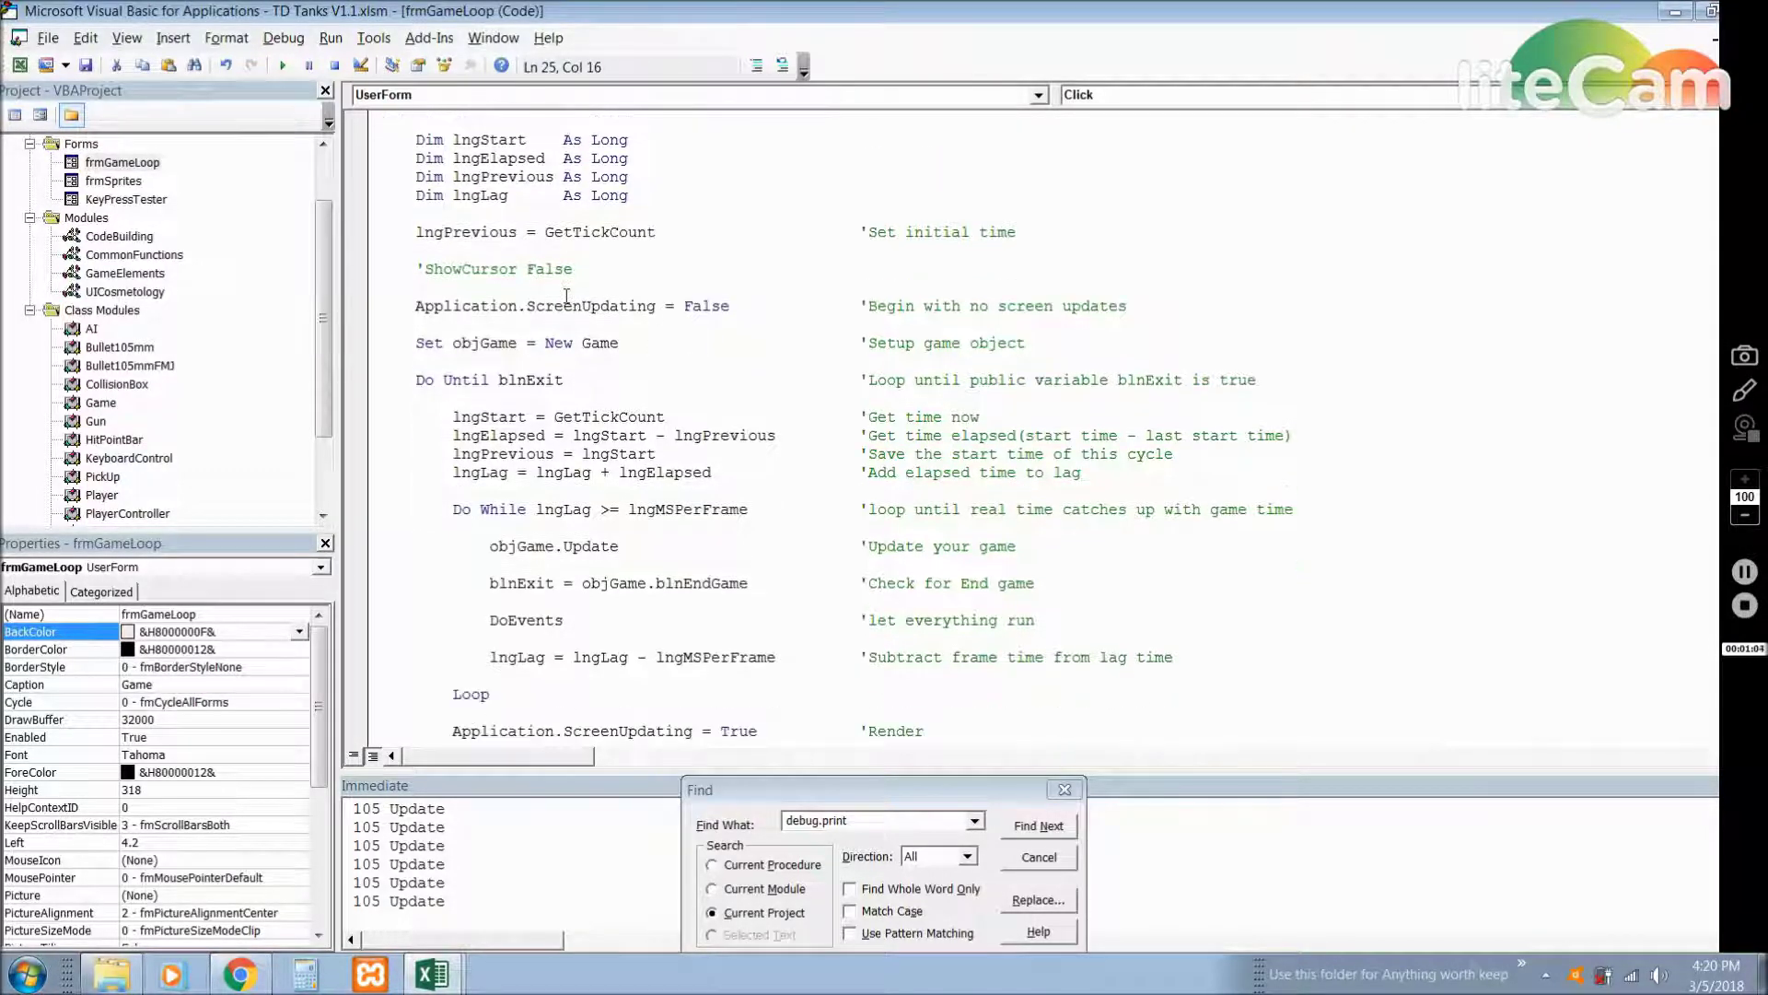
drag(417, 381, 586, 379)
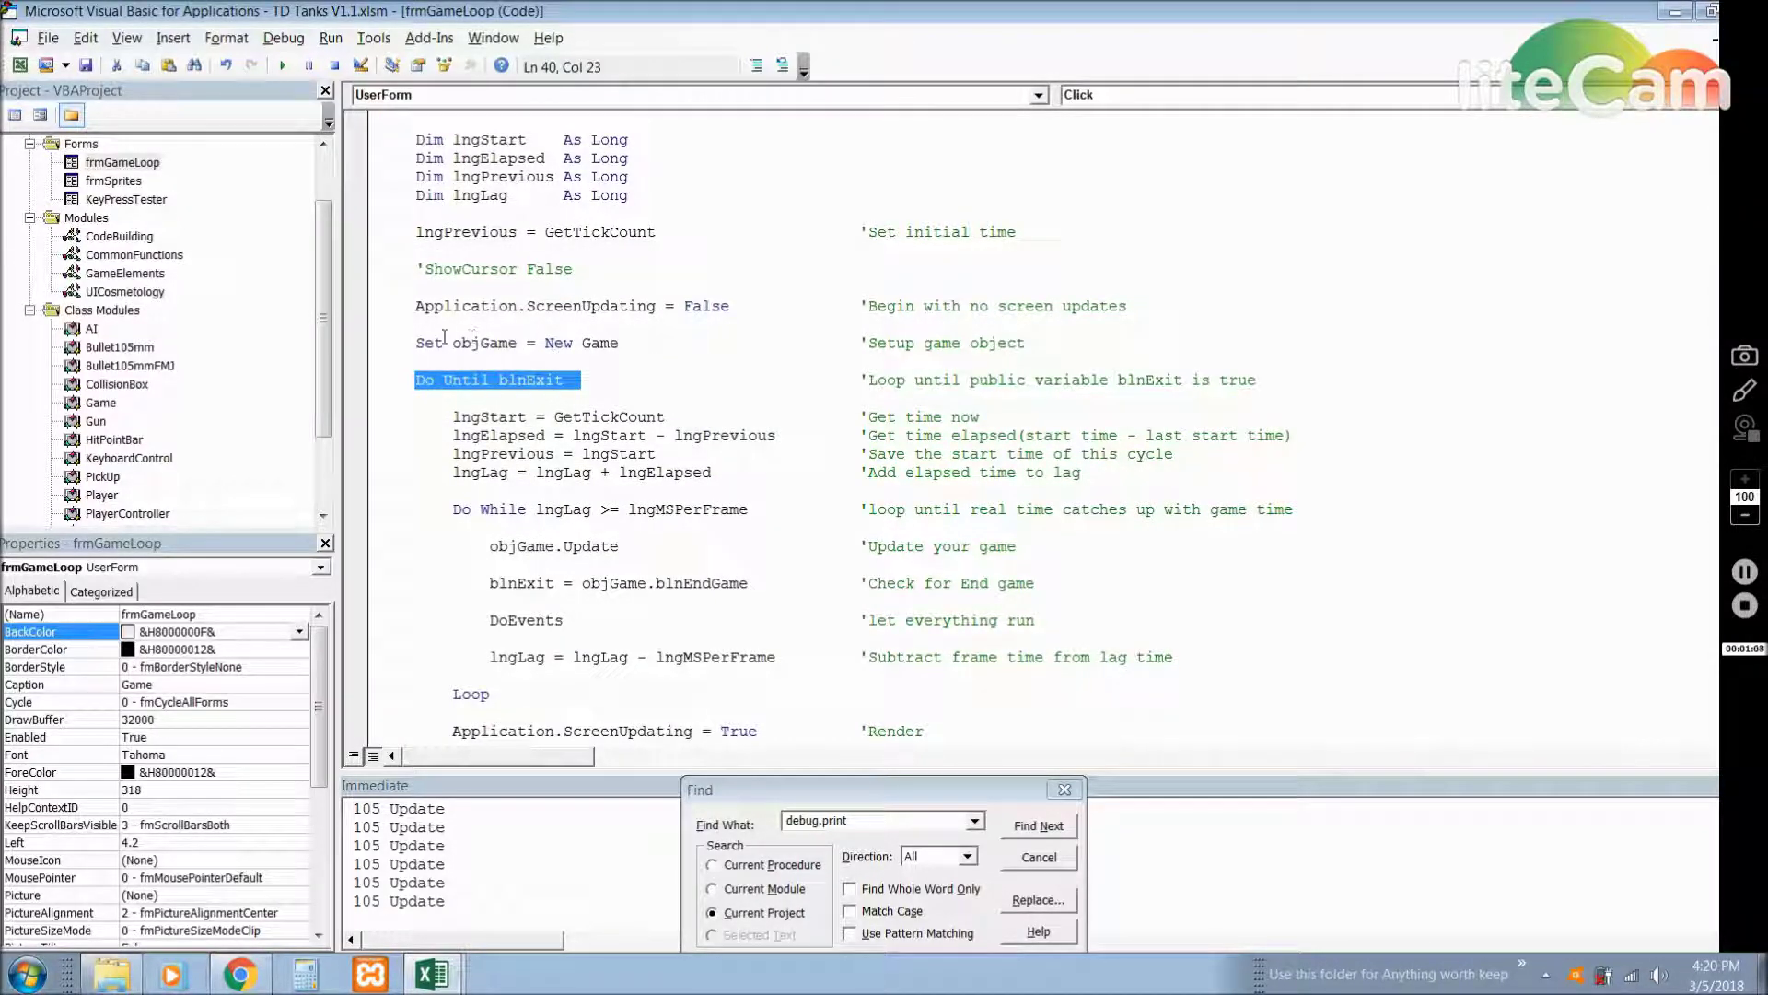
drag(424, 342, 645, 343)
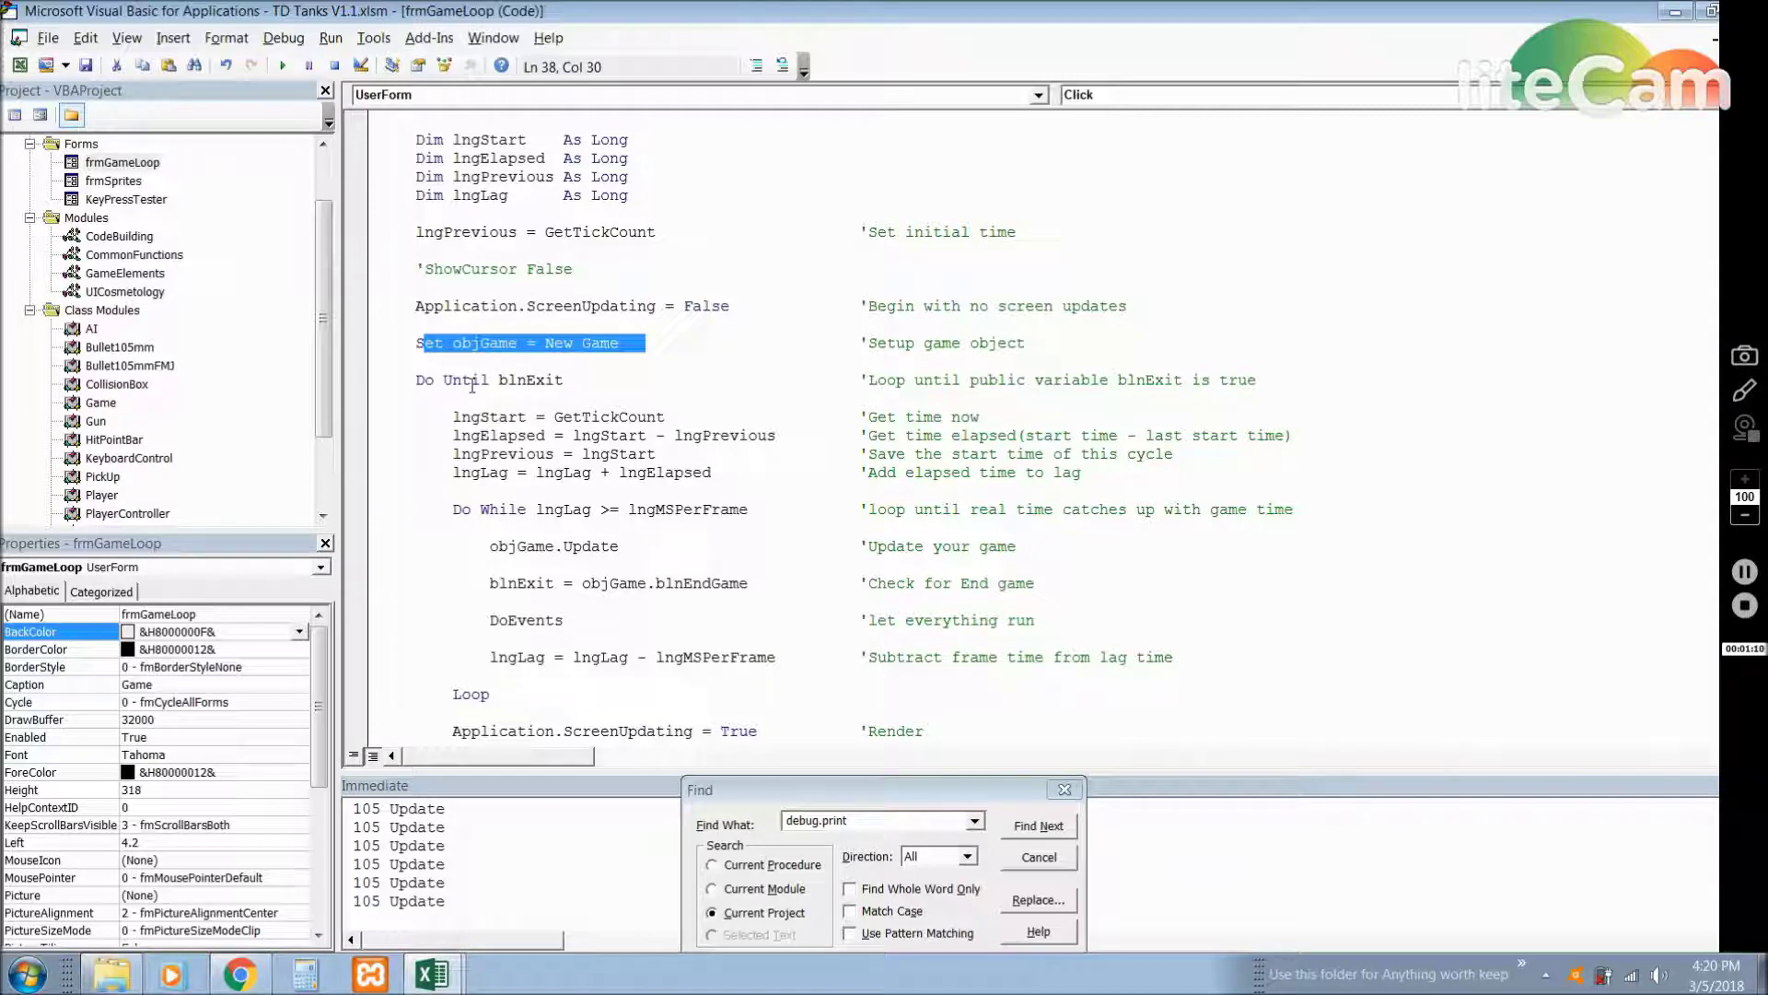
click(414, 378)
drag(439, 410, 836, 509)
scroll(836, 509, down, 3)
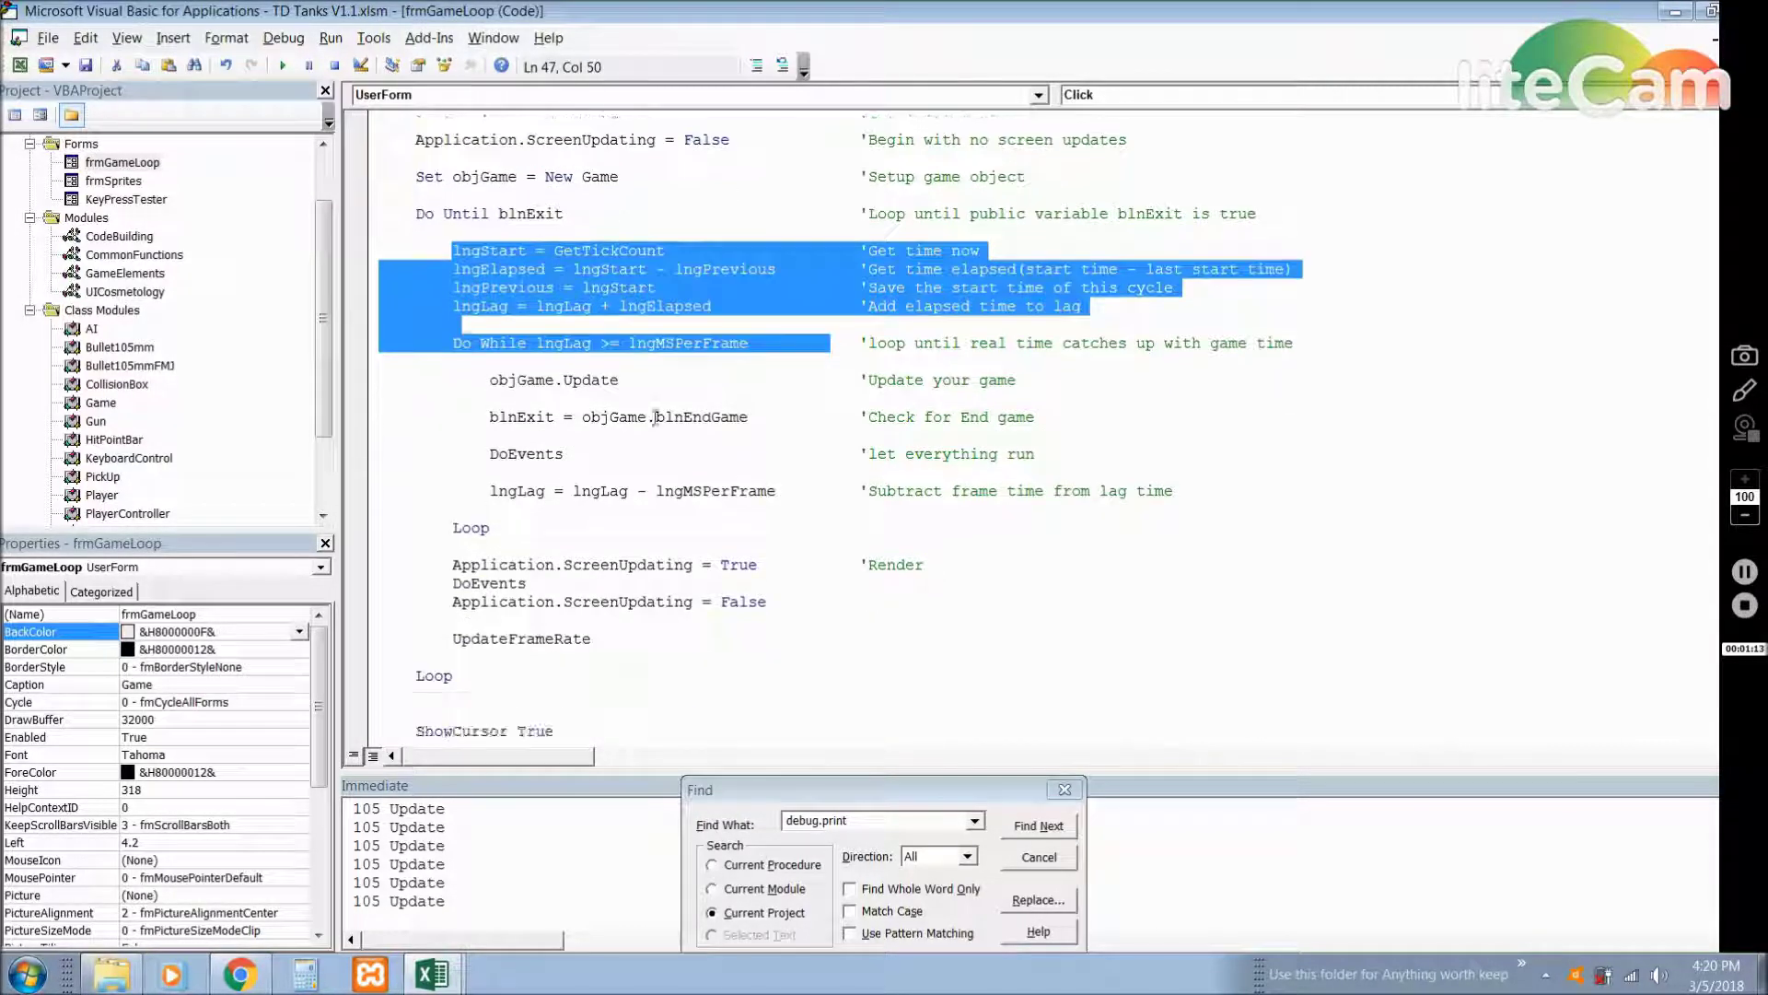
click(569, 382)
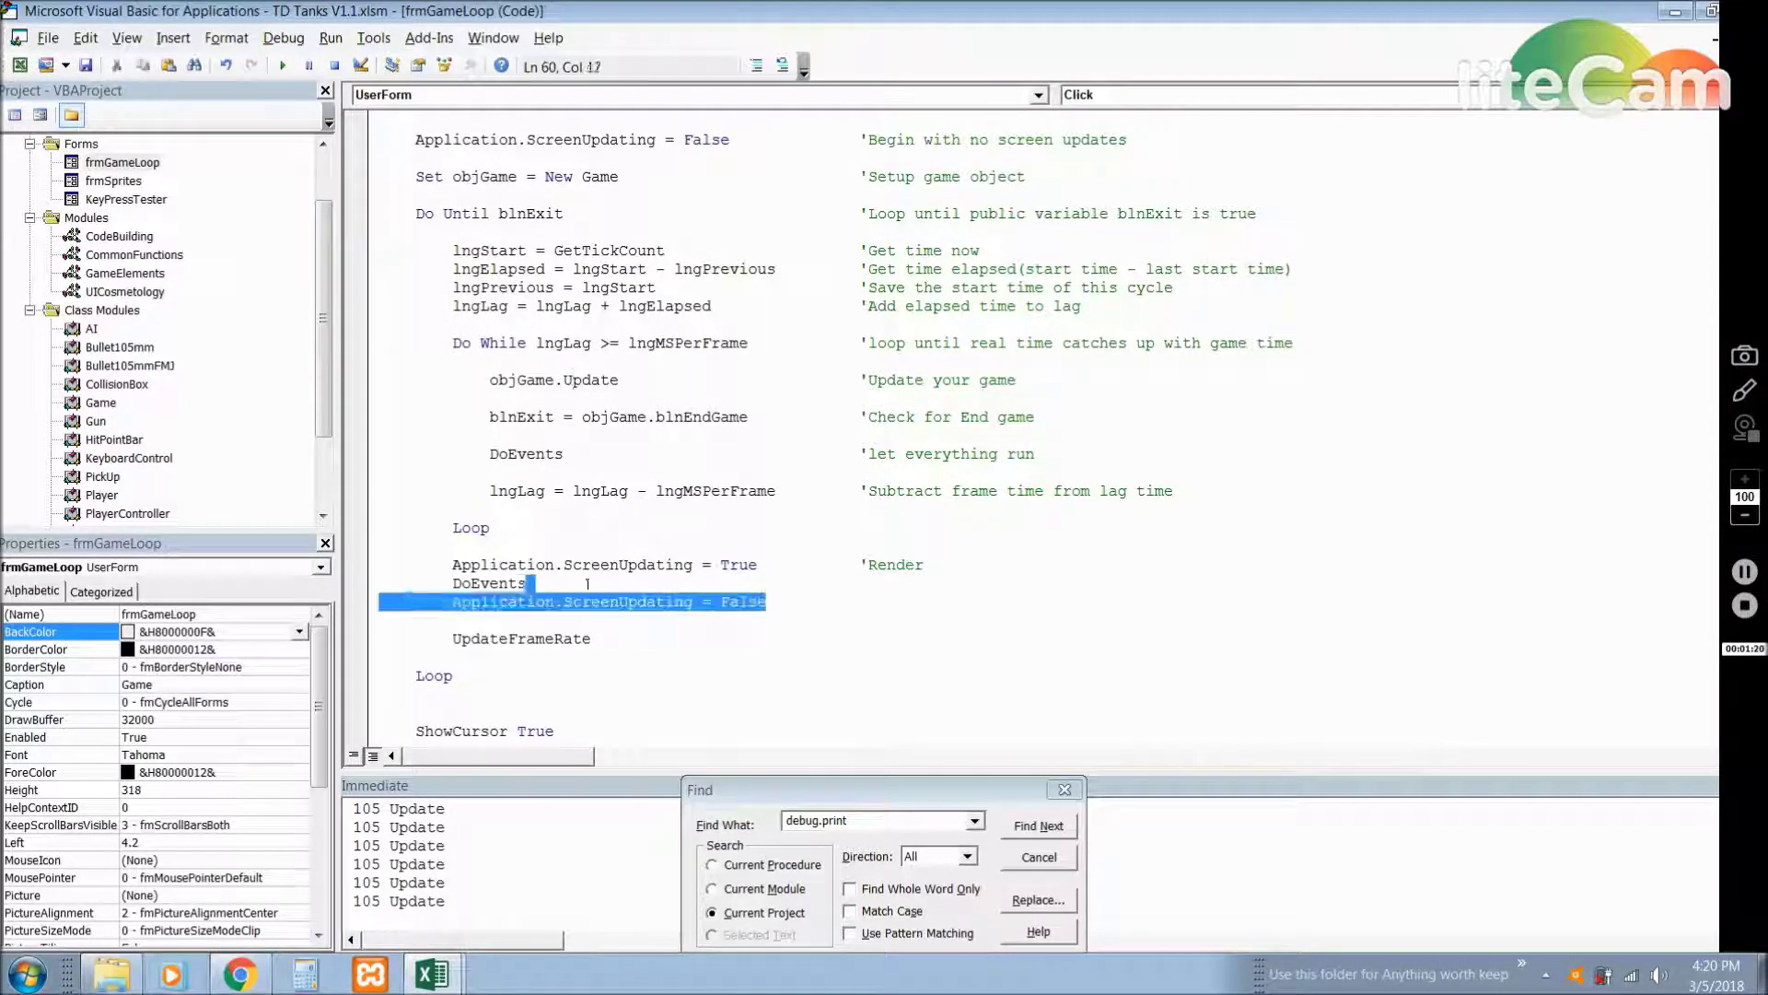
drag(786, 609, 385, 563)
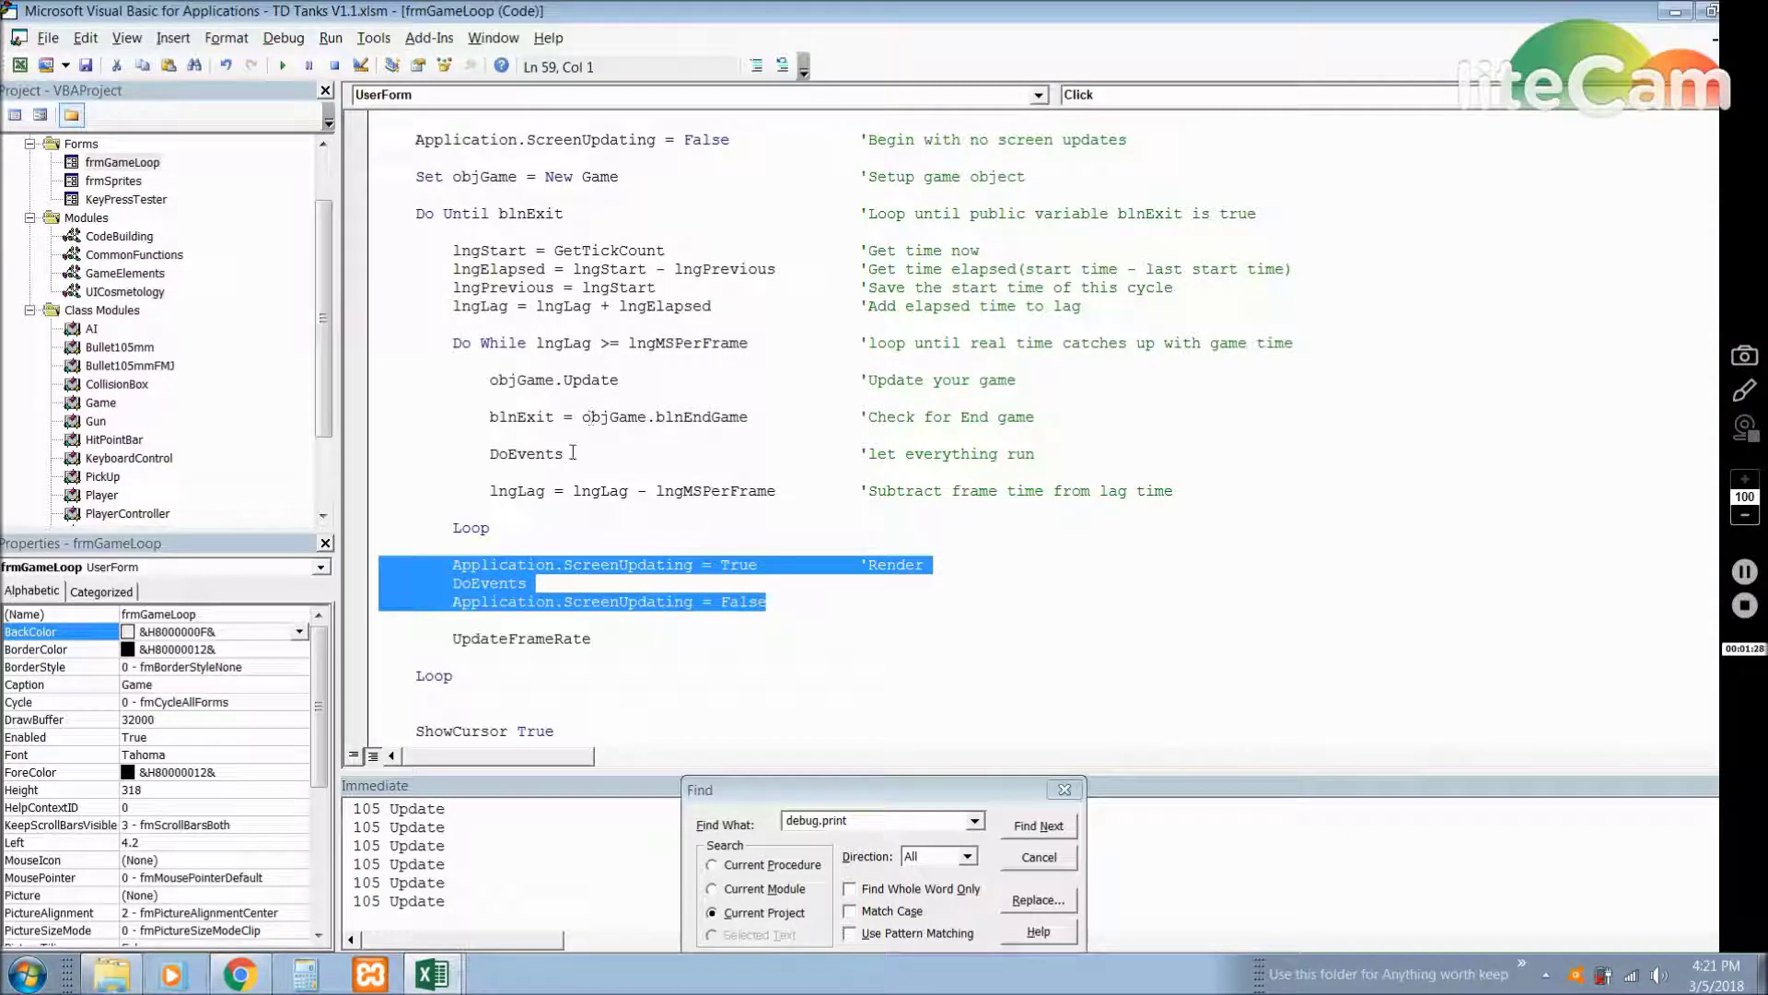
click(584, 400)
click(596, 383)
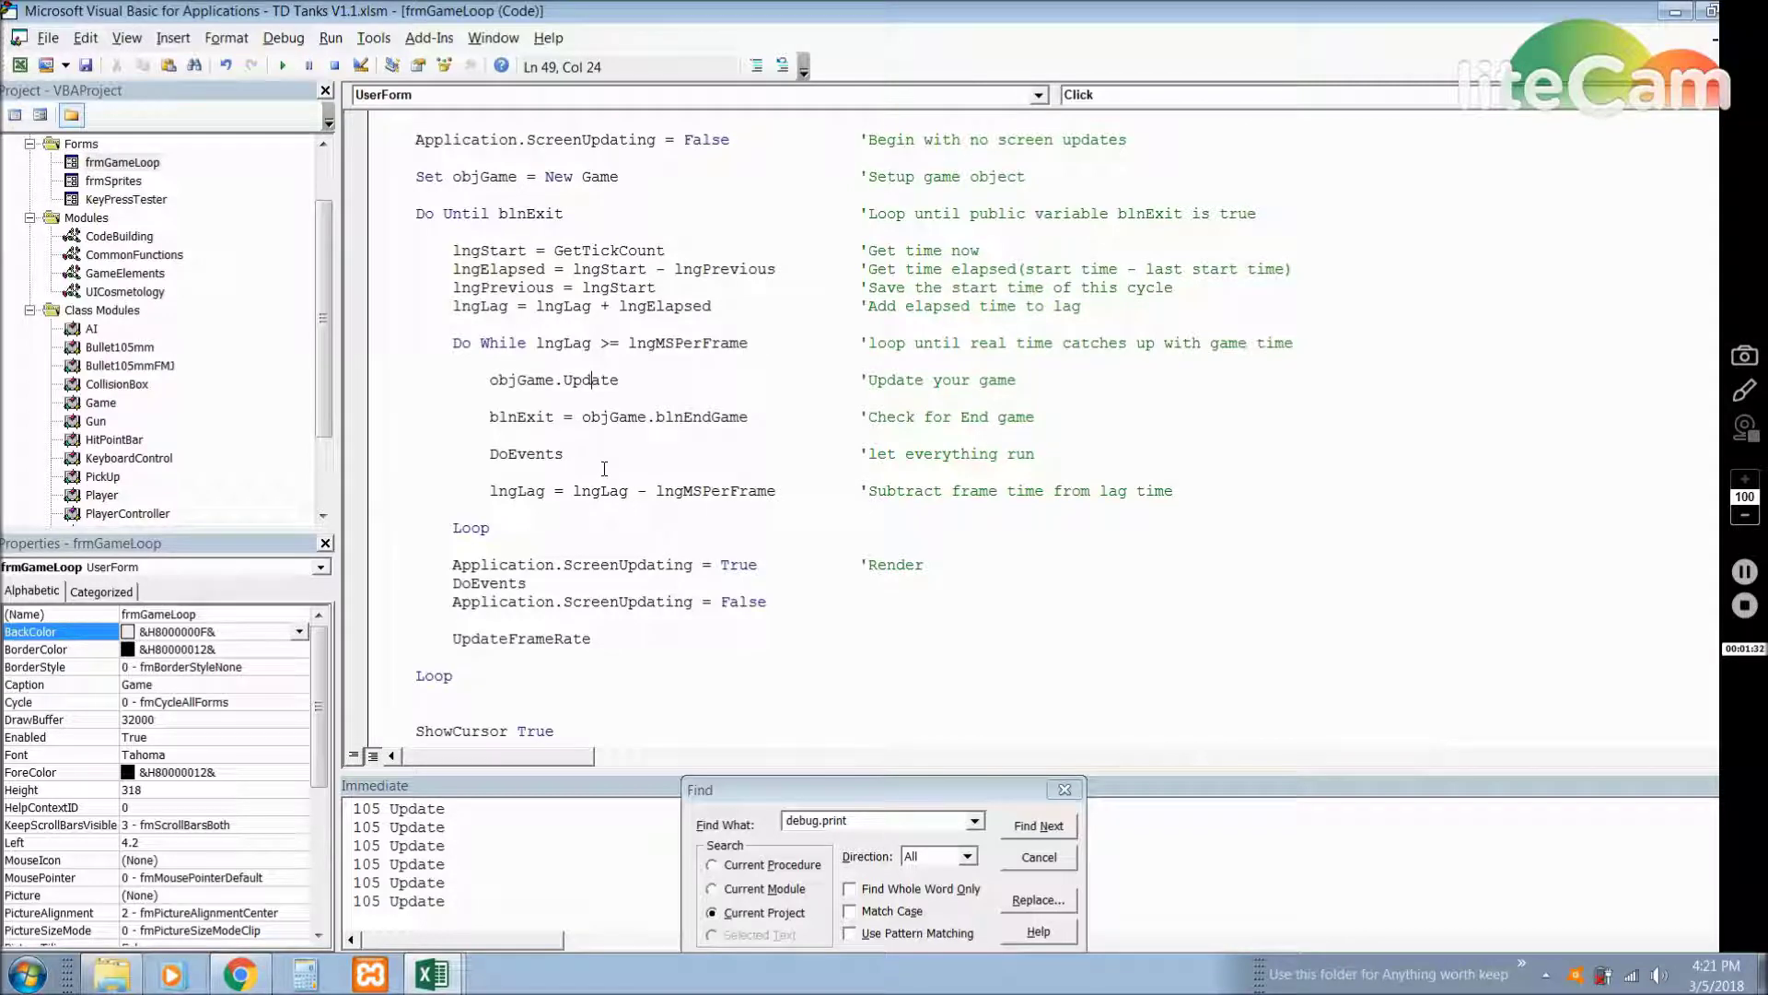
key(shift+F2)
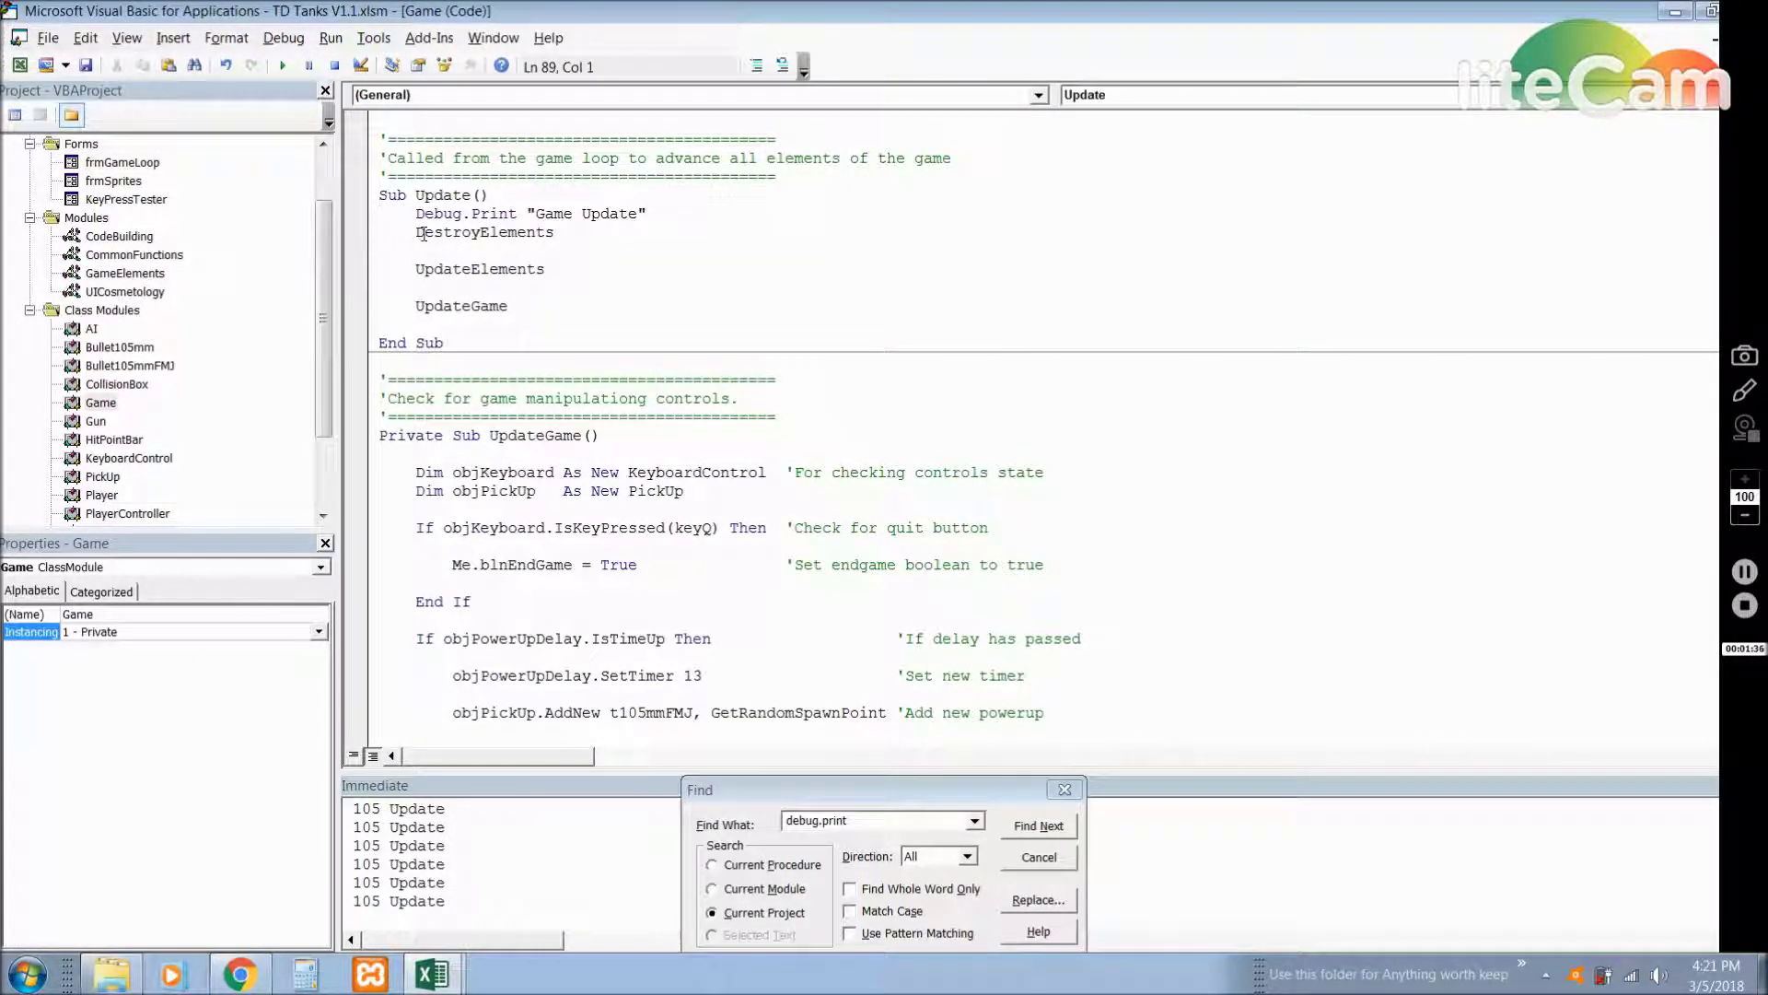
drag(422, 232, 526, 320)
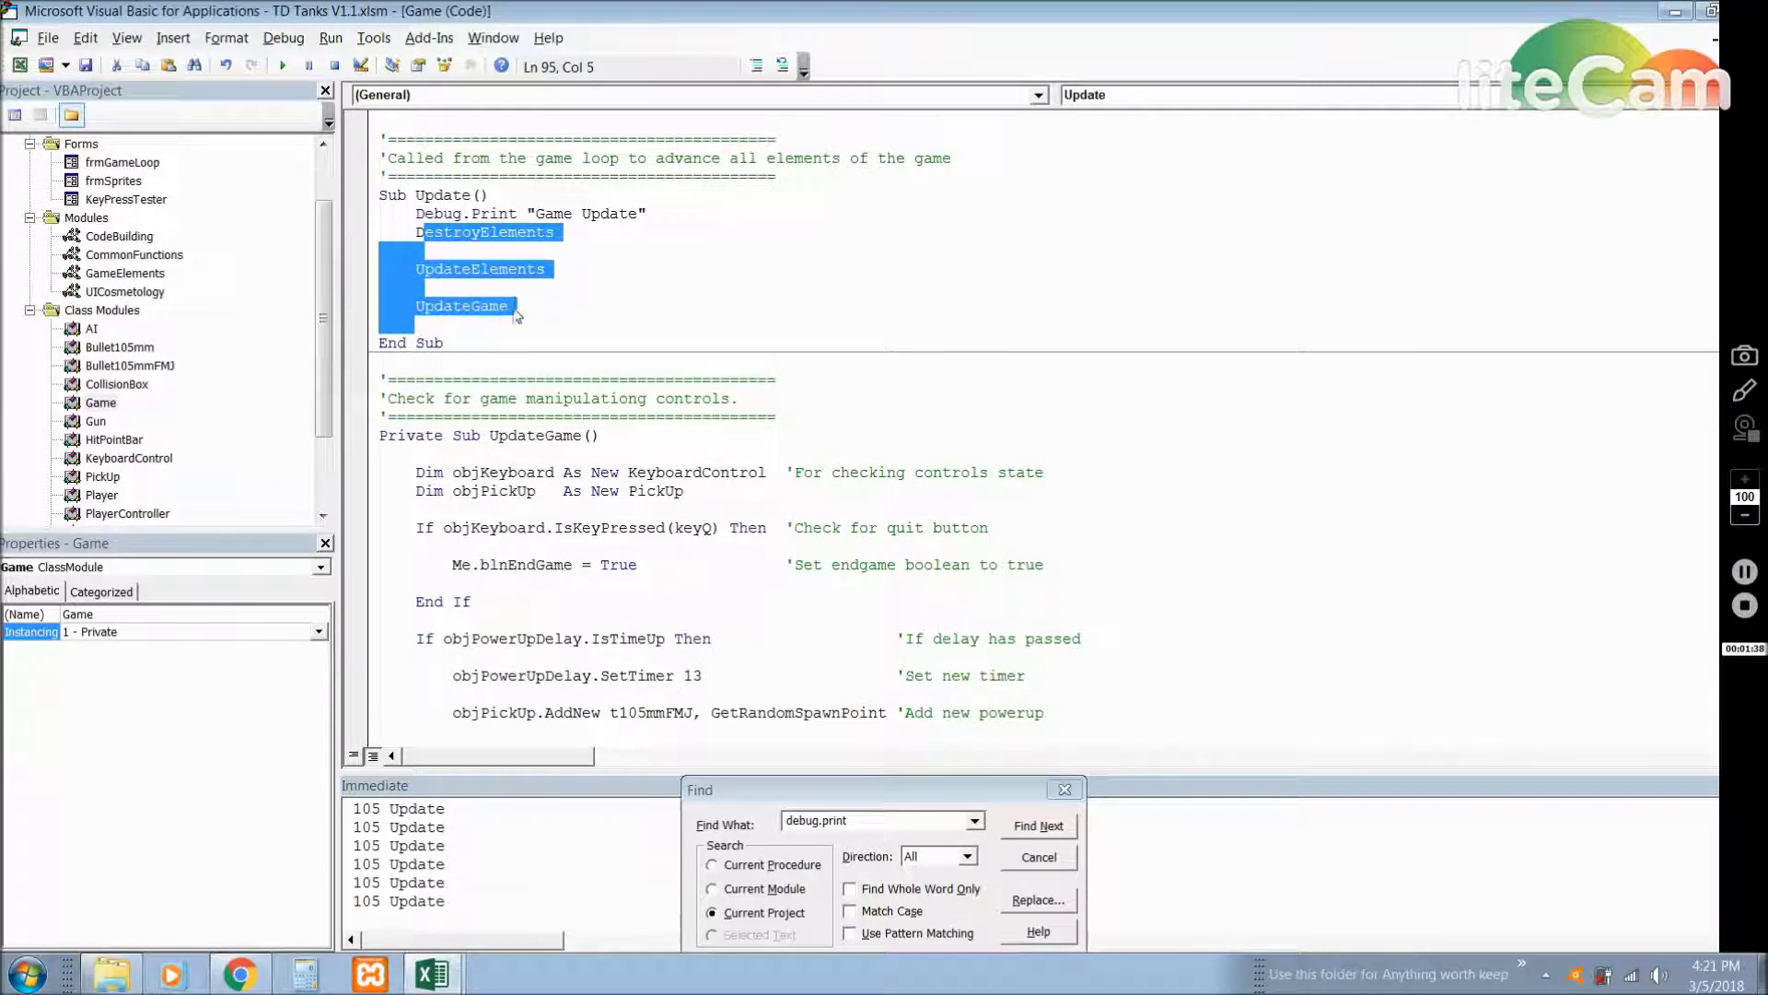
click(490, 247)
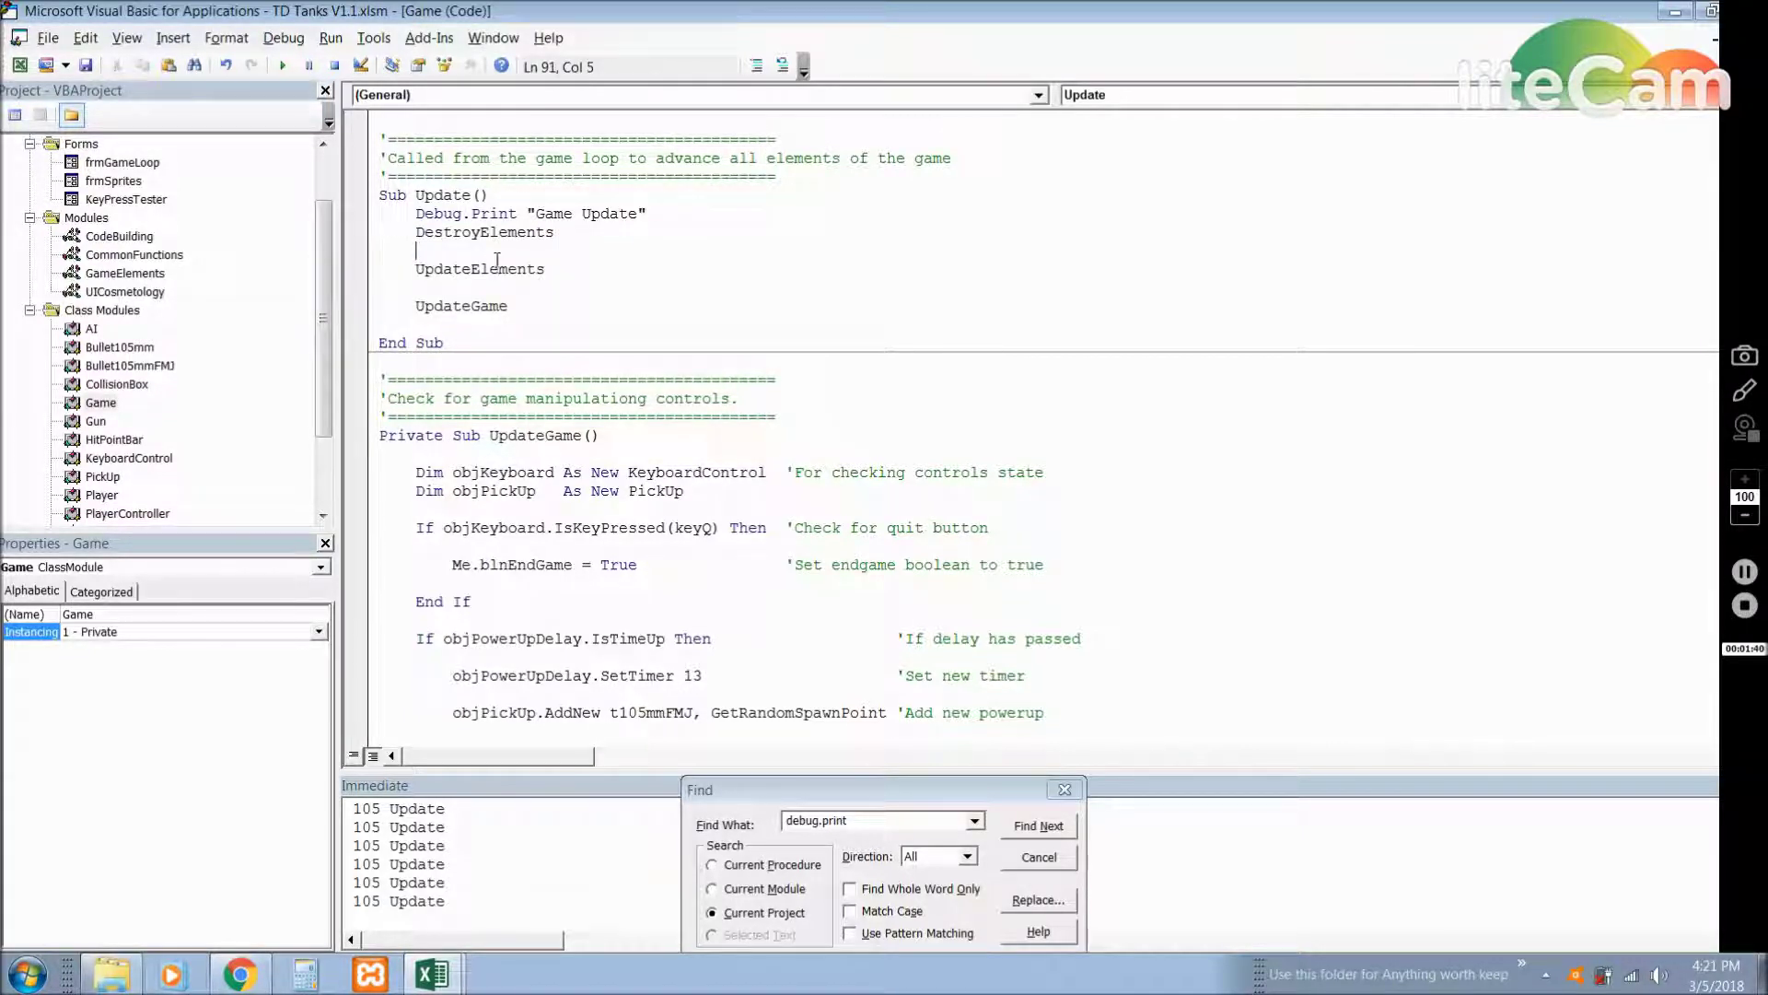
click(493, 307)
scroll(494, 331, down, 2)
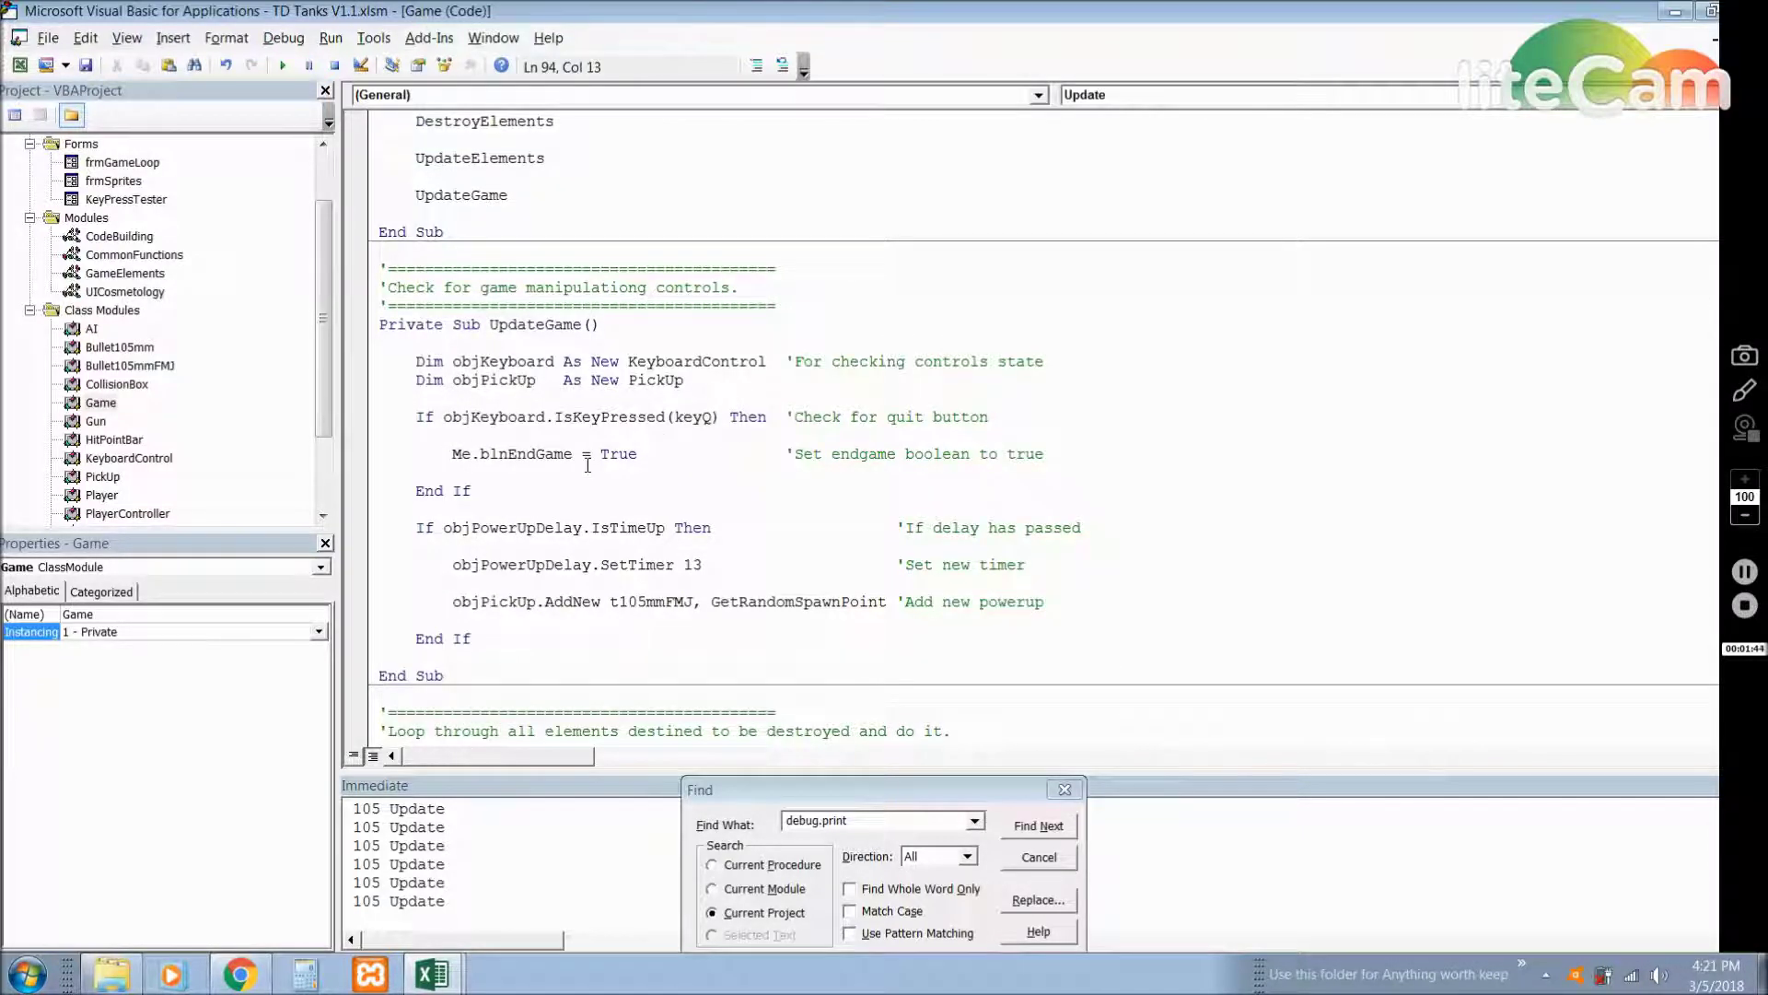
drag(477, 491, 353, 436)
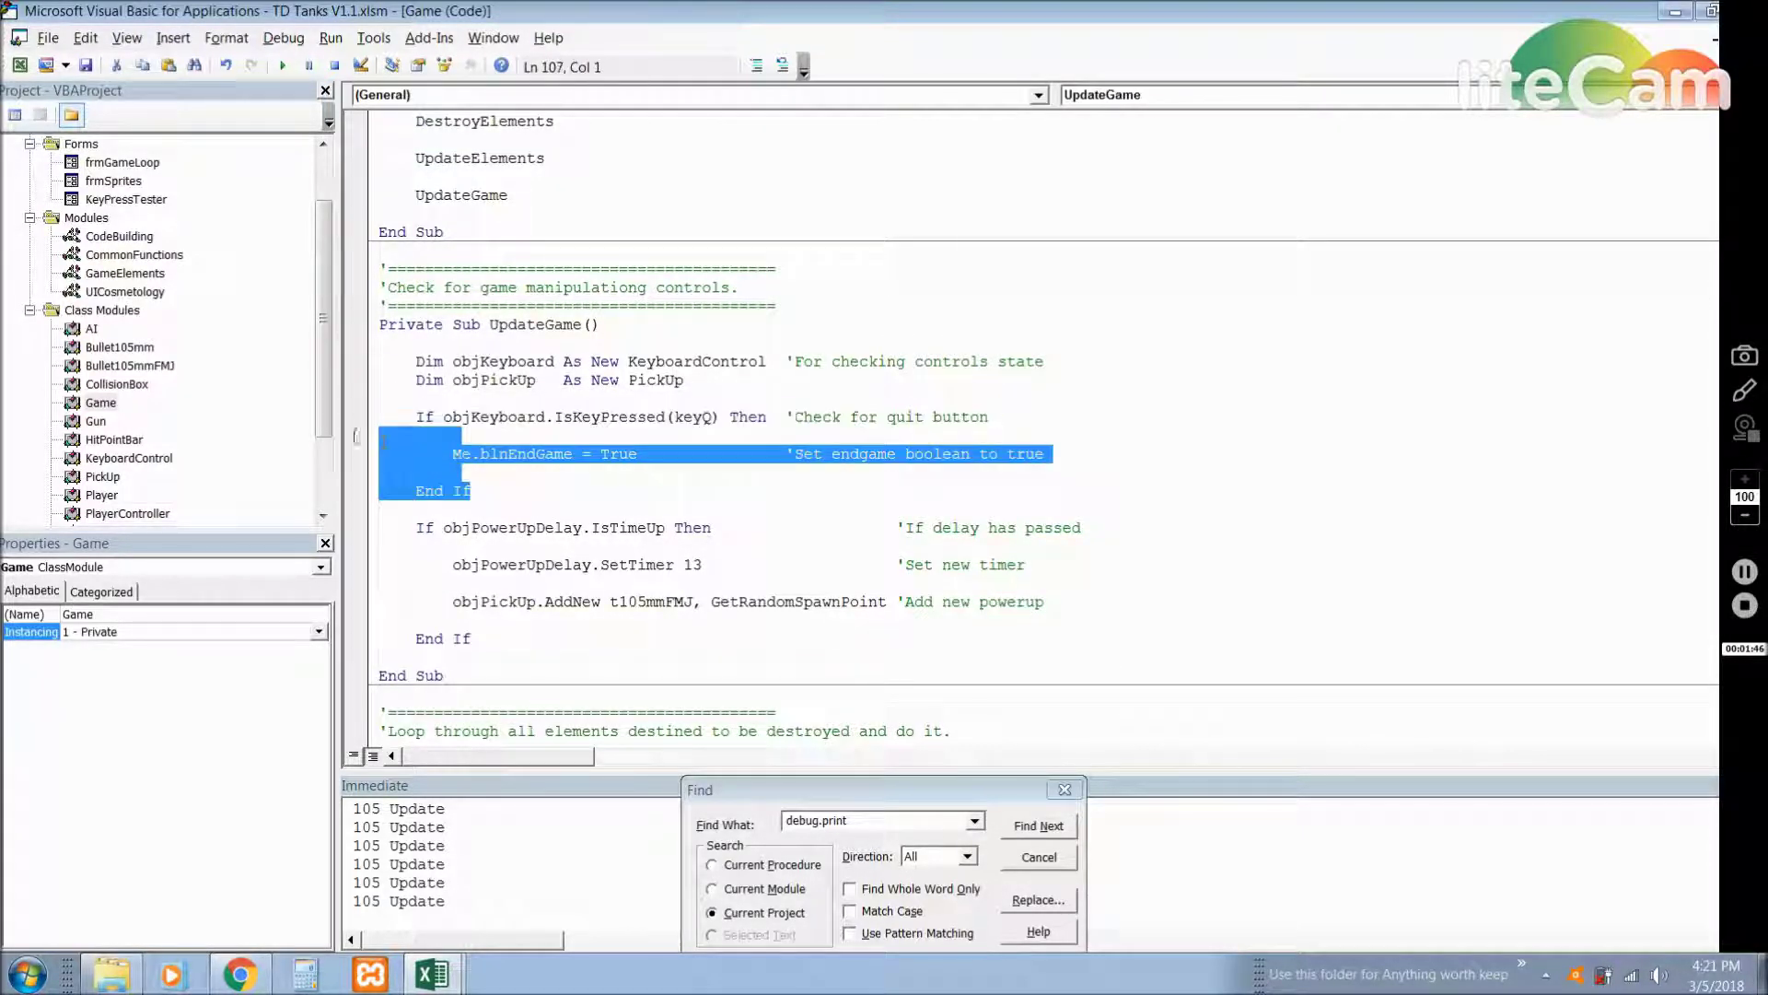
click(558, 479)
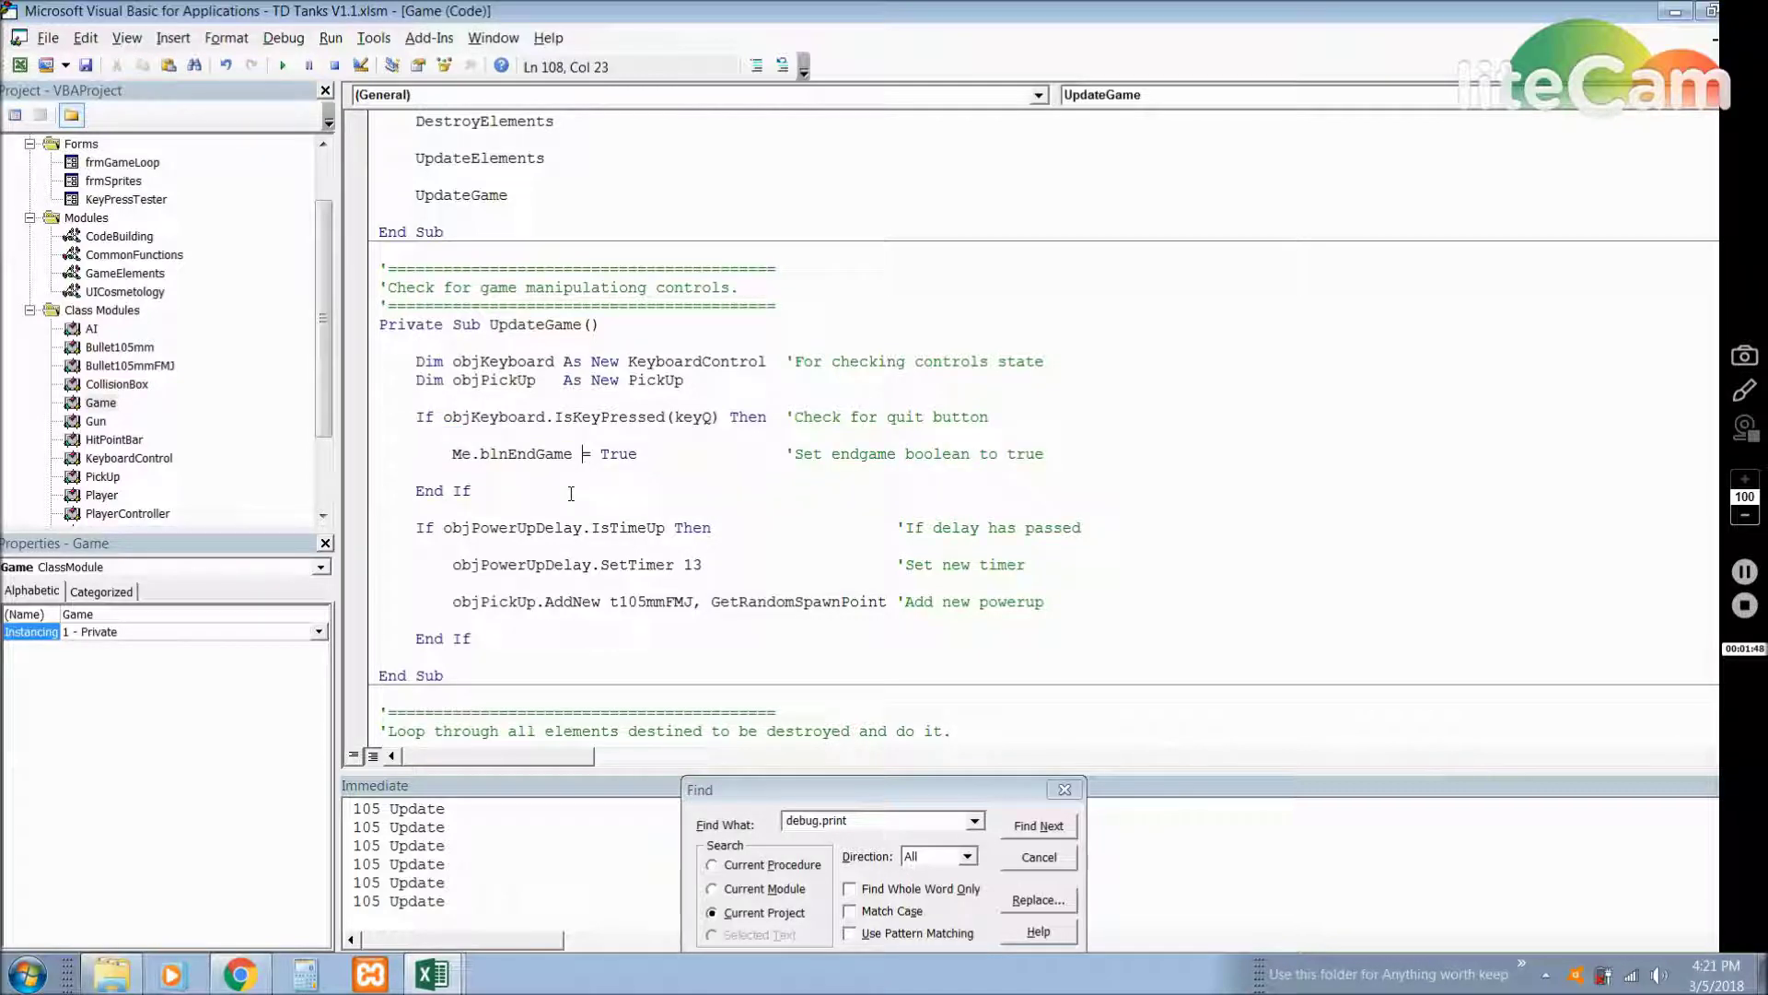
drag(419, 530, 471, 638)
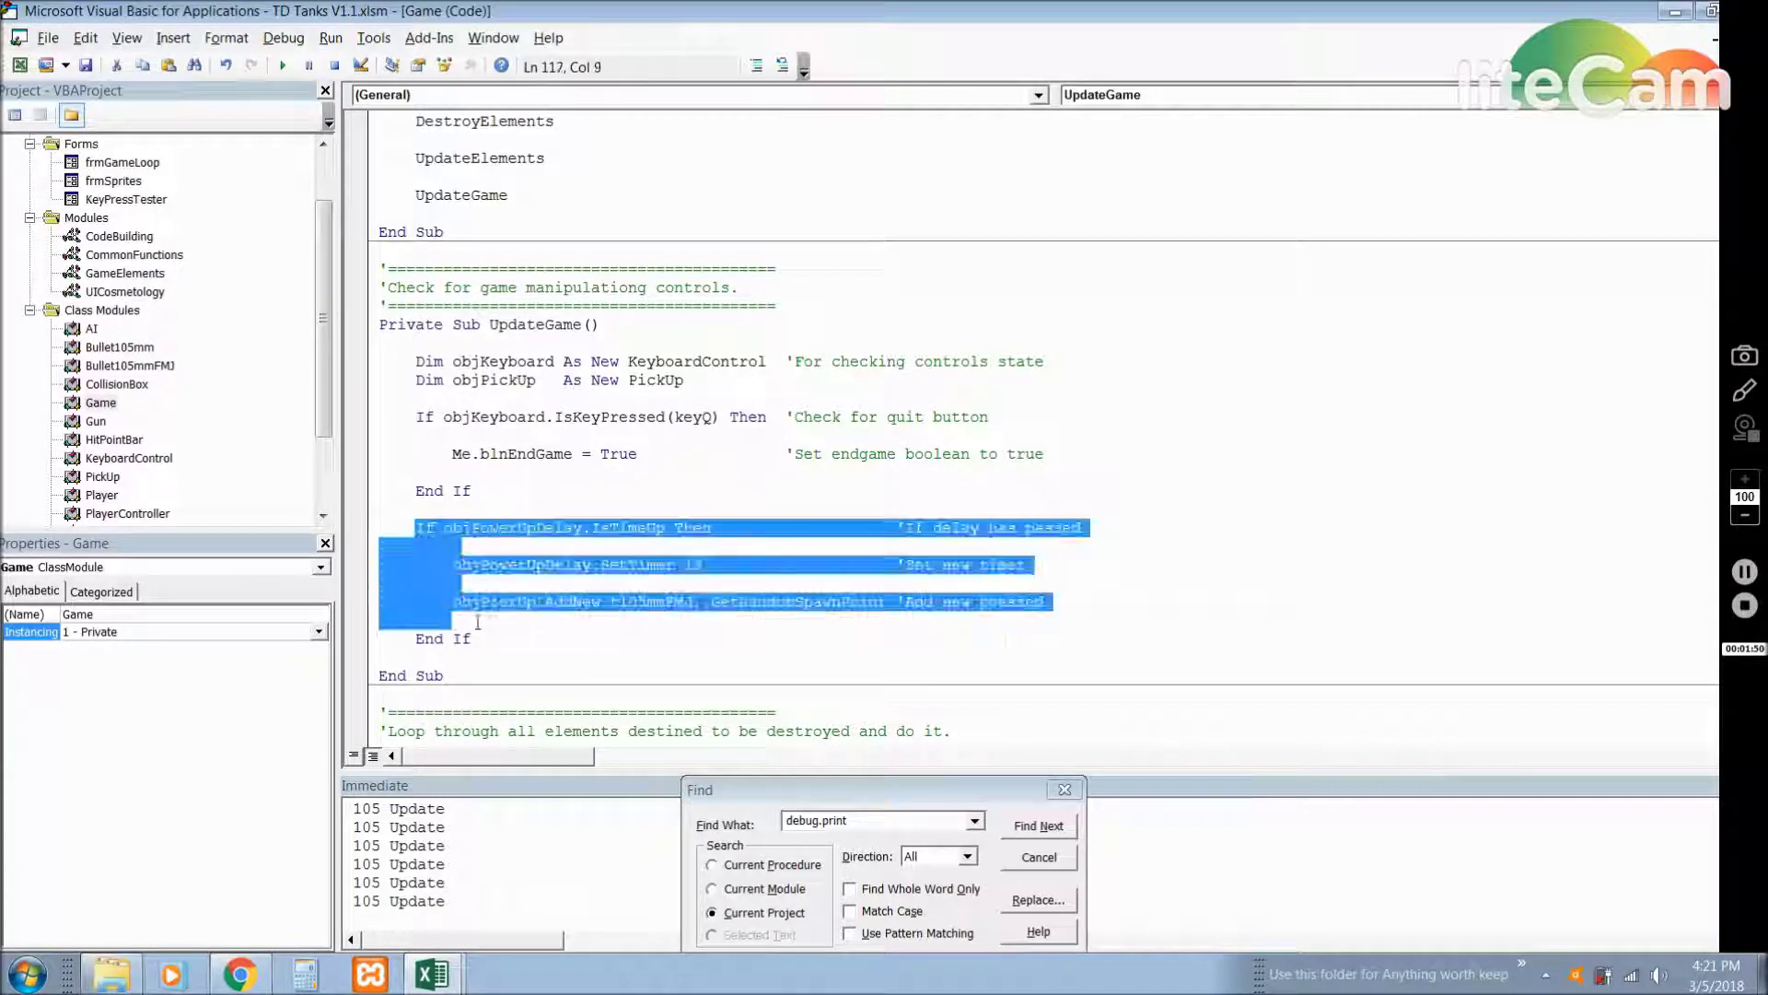
scroll(491, 539, up, 2)
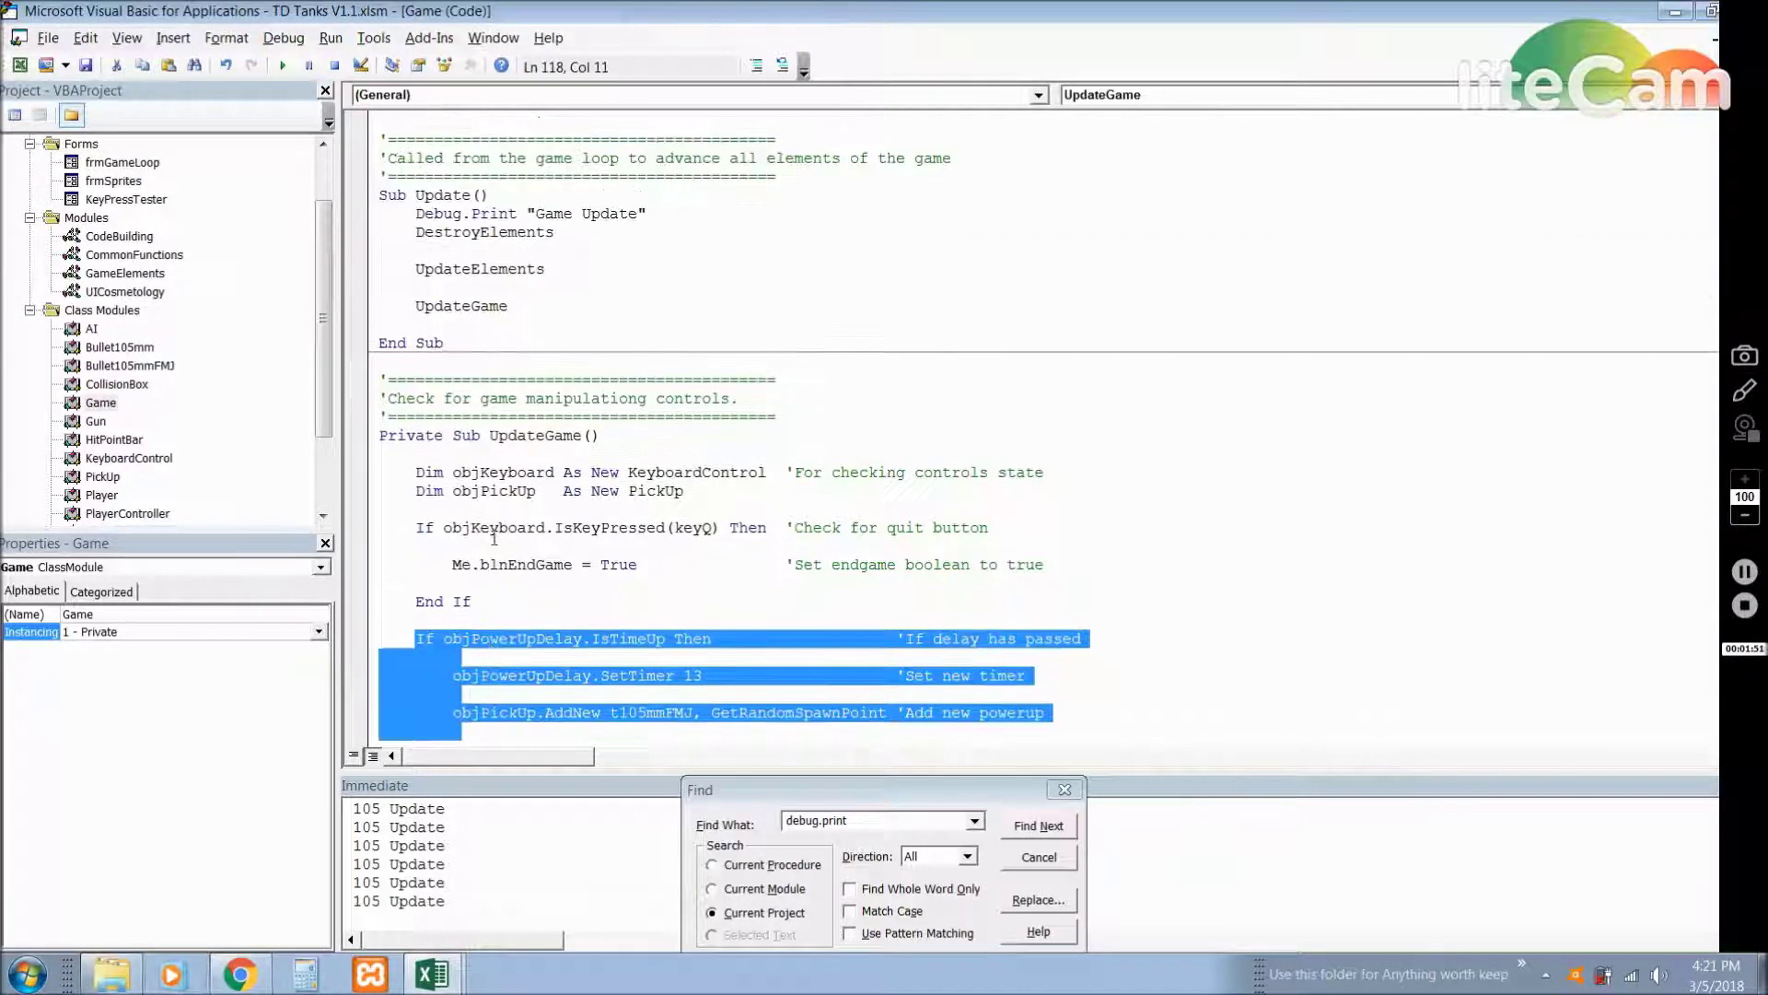
click(482, 232)
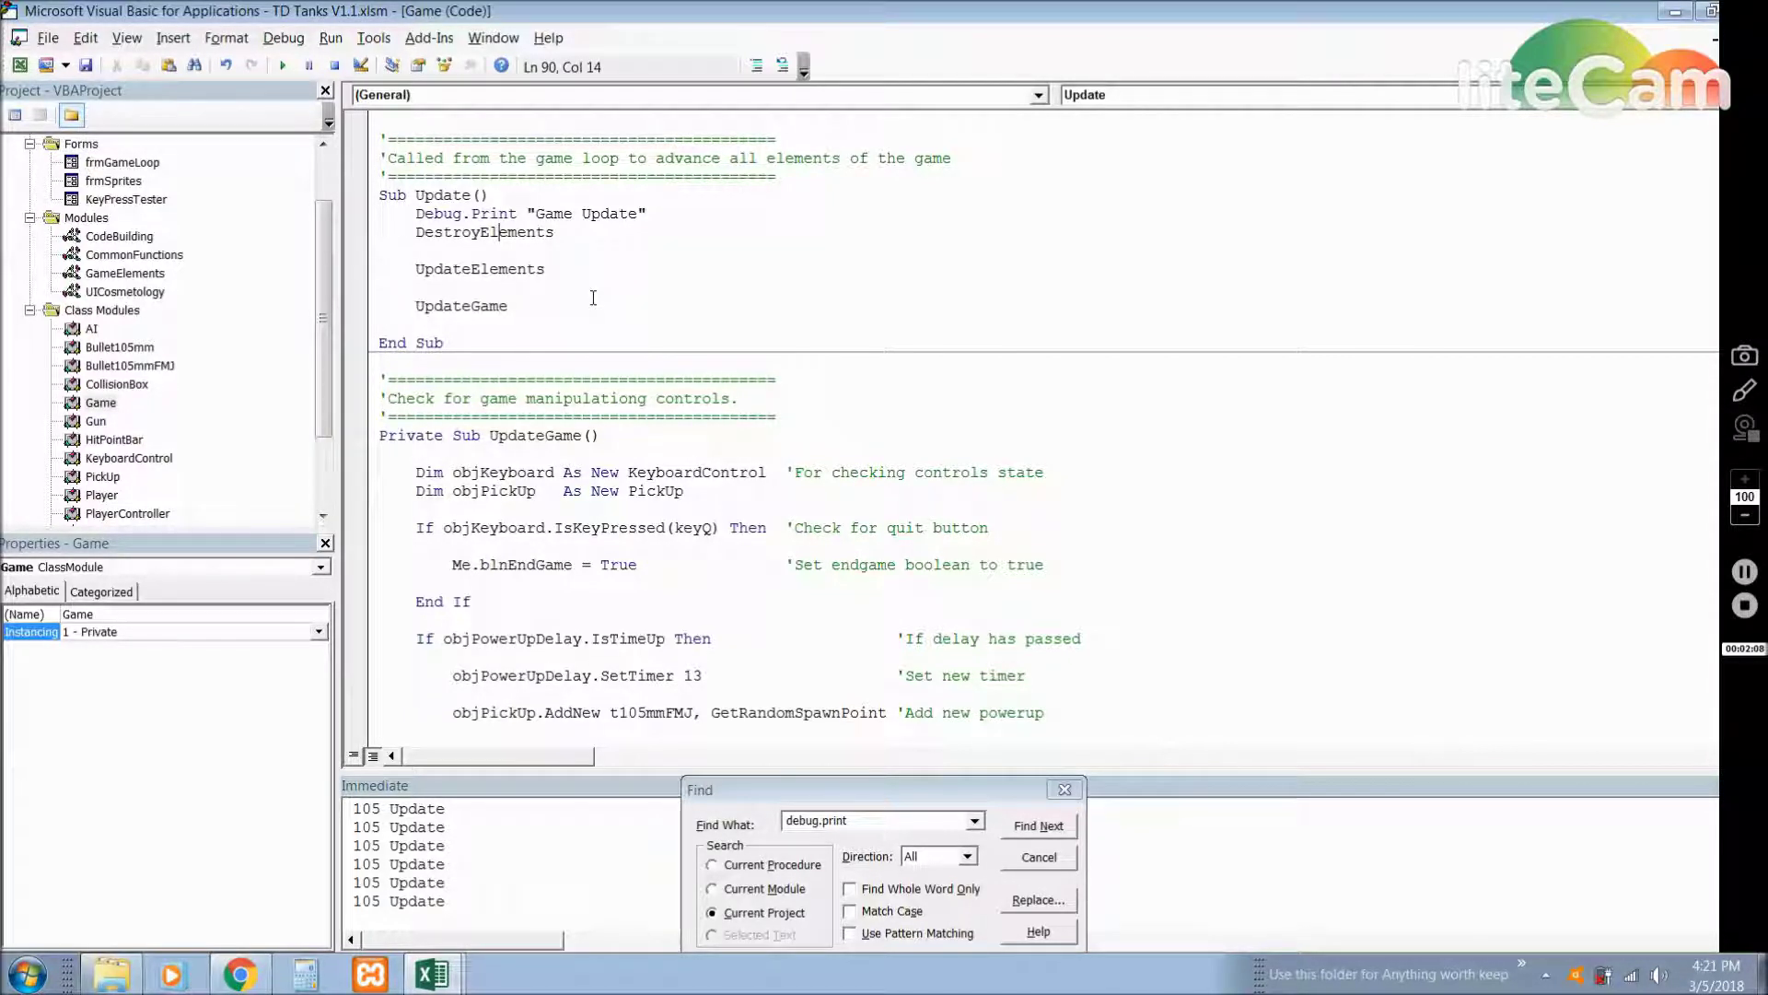
Jump from the UpdateElements call in Update to its definition with Shift+F2.
double_click(518, 271)
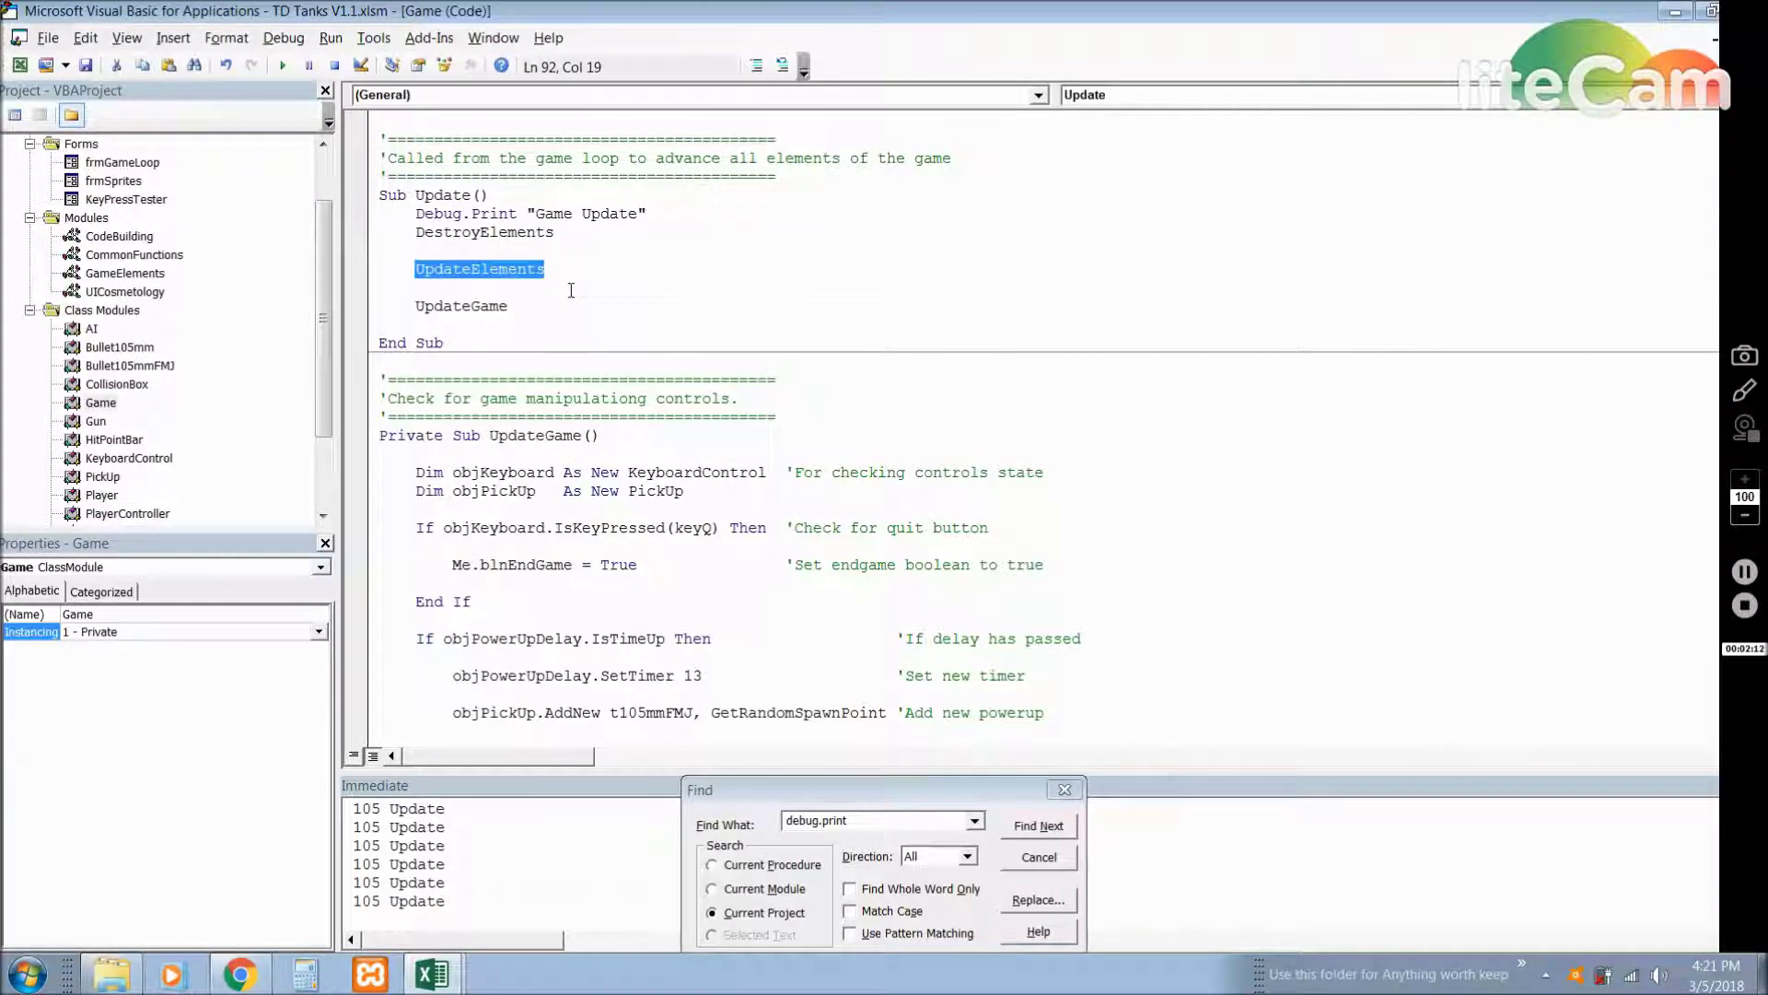
click(479, 268)
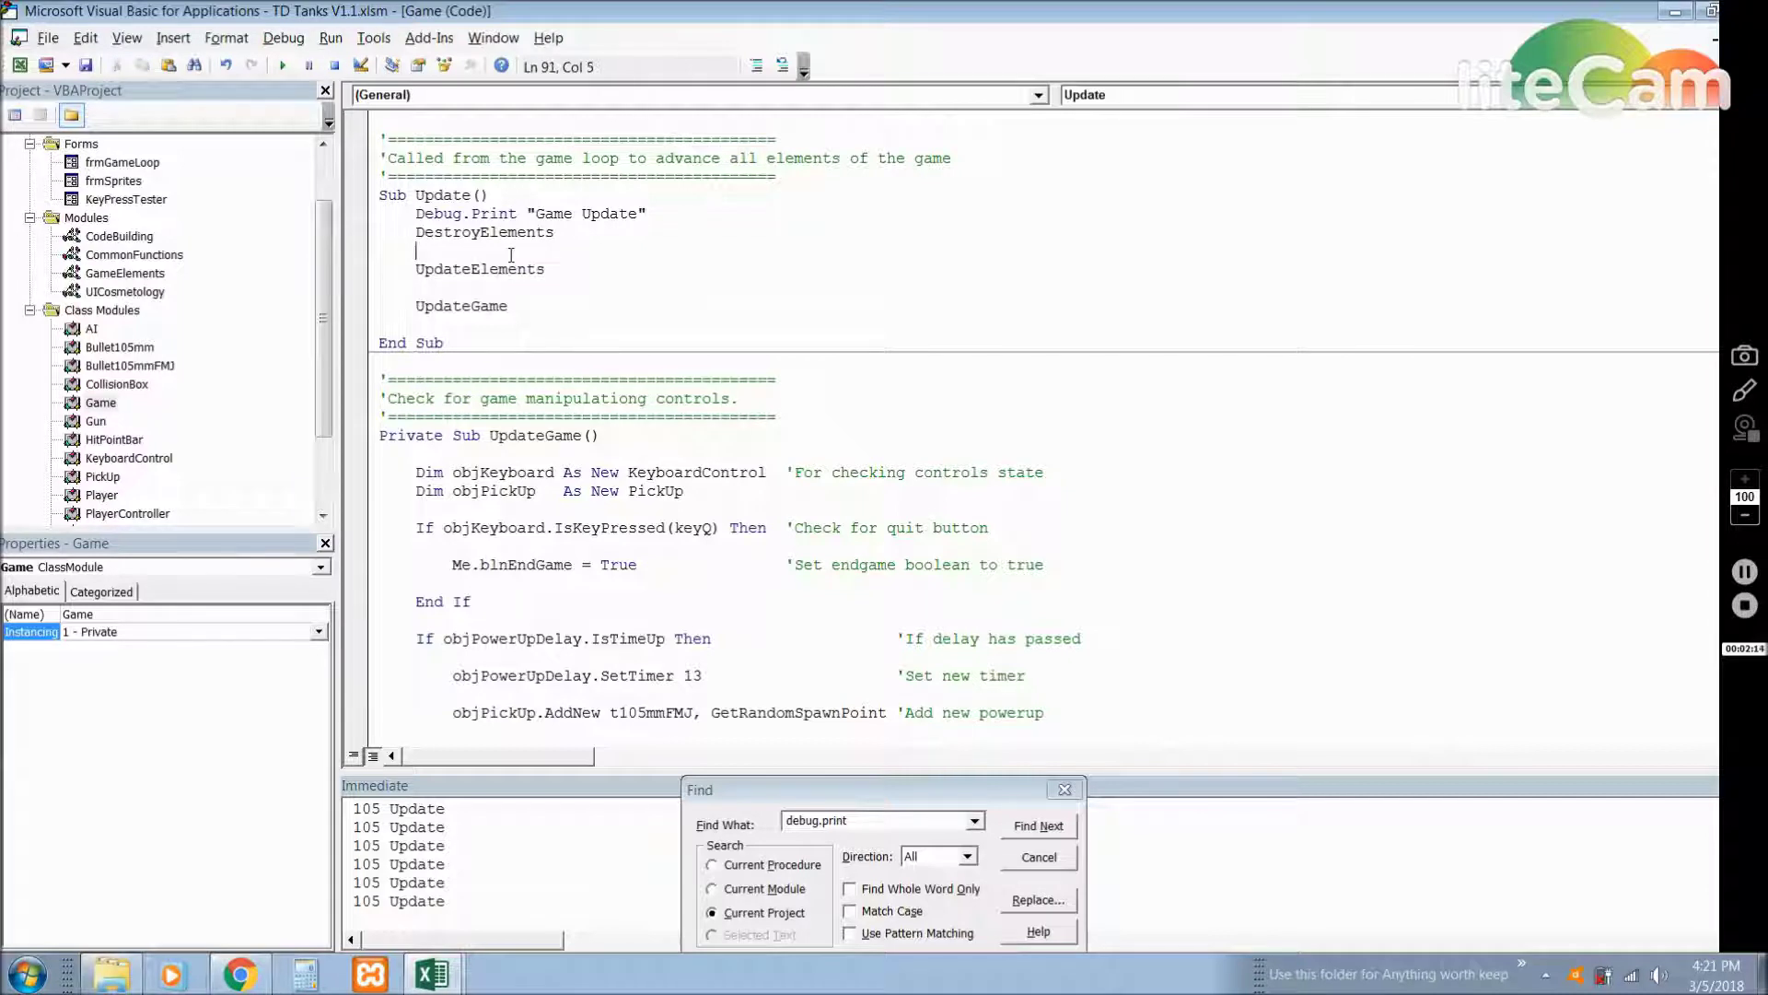
key(shift+F2)
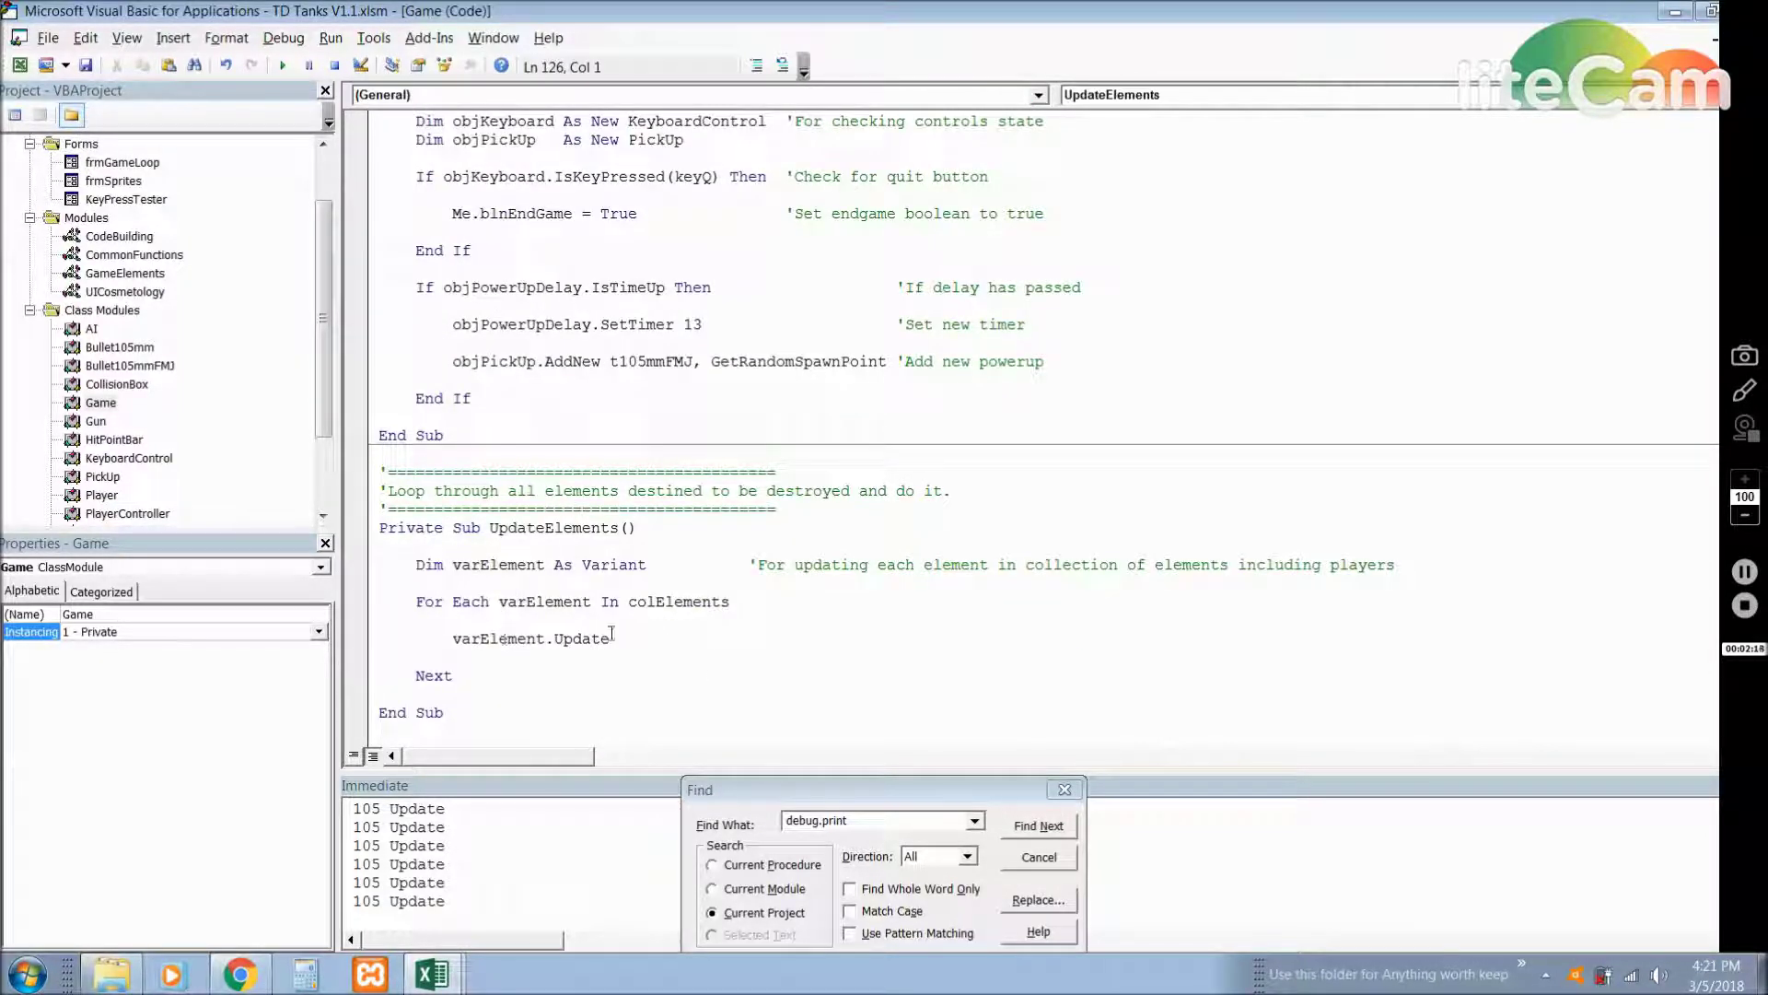
Highlight colElements and its For Each loop, then put the cursor in the DestroyElements call.
click(655, 589)
double_click(662, 603)
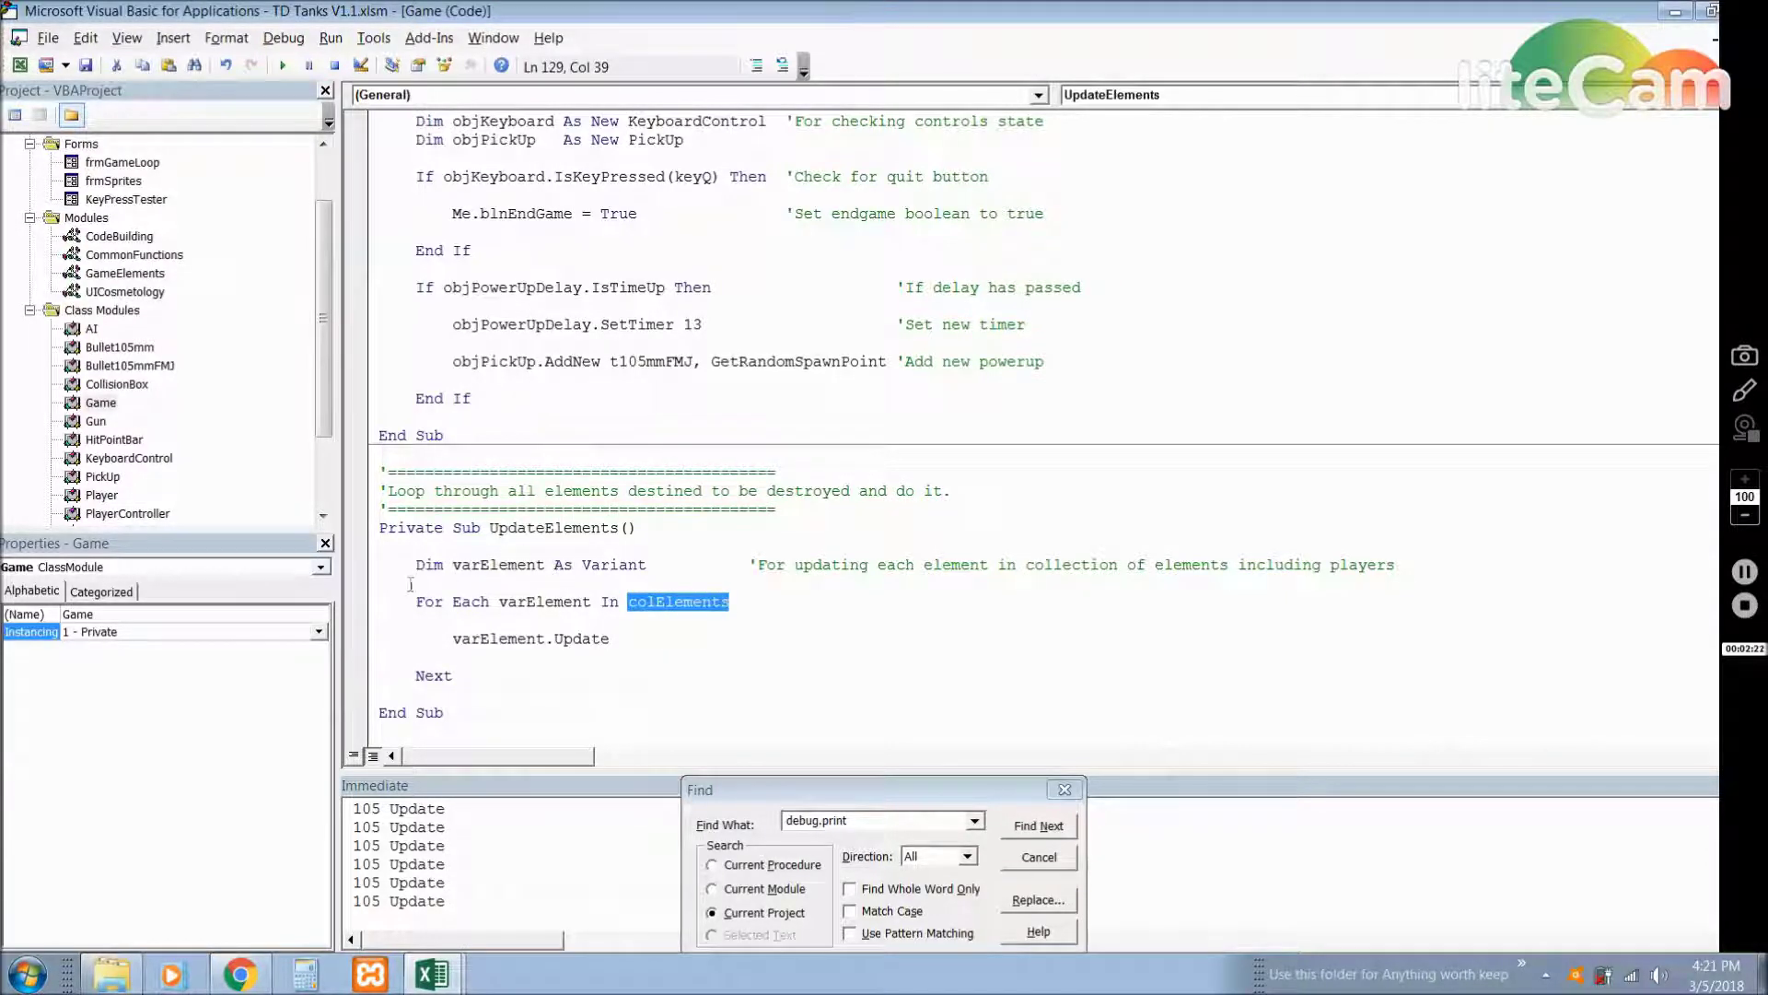
drag(415, 610, 645, 650)
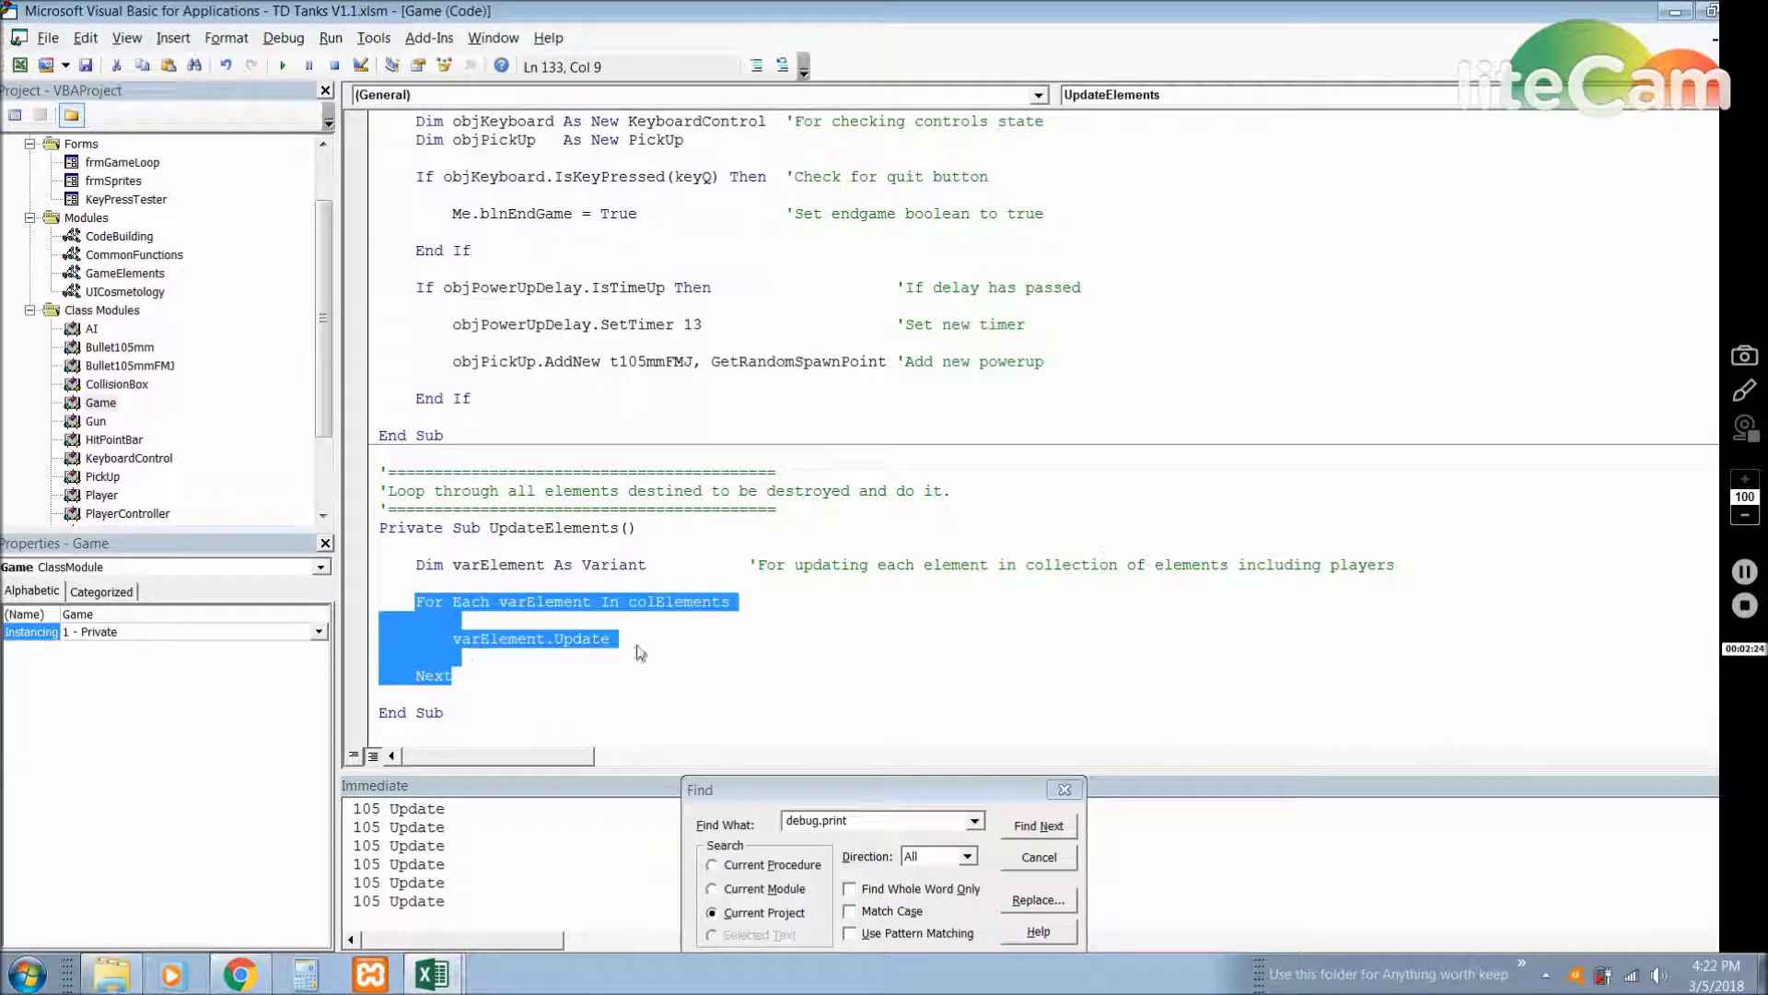
click(592, 638)
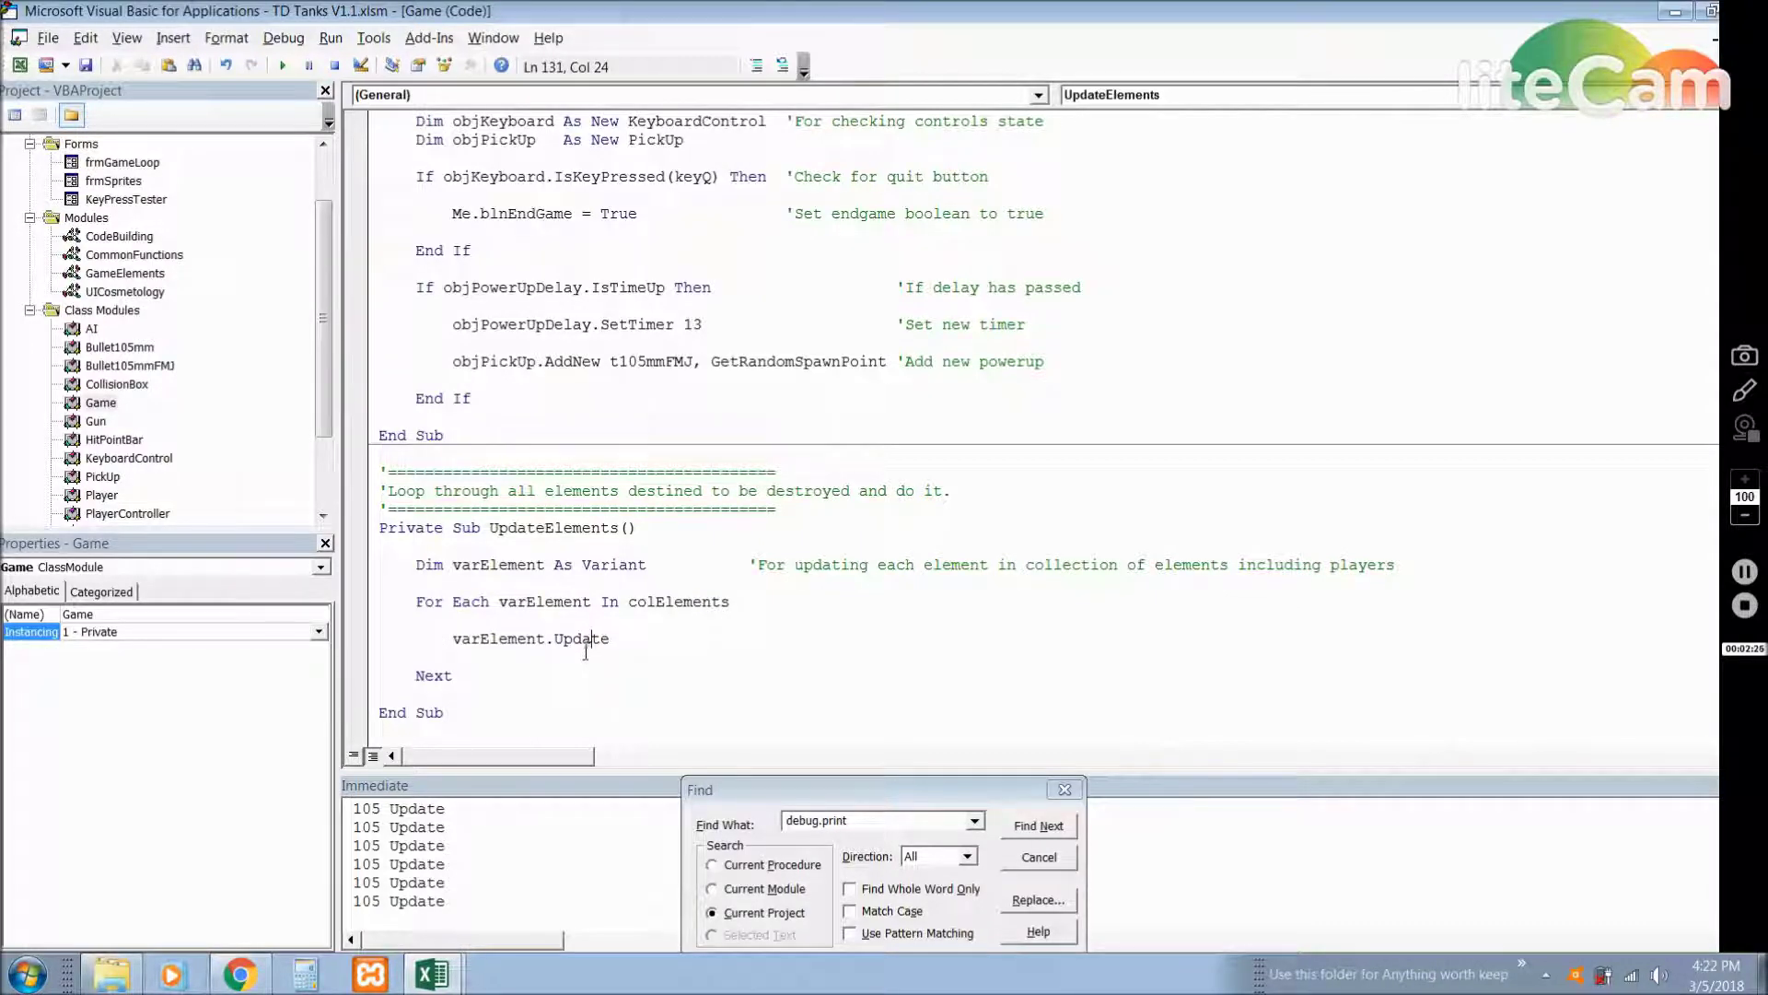
scroll(590, 604, up, 9)
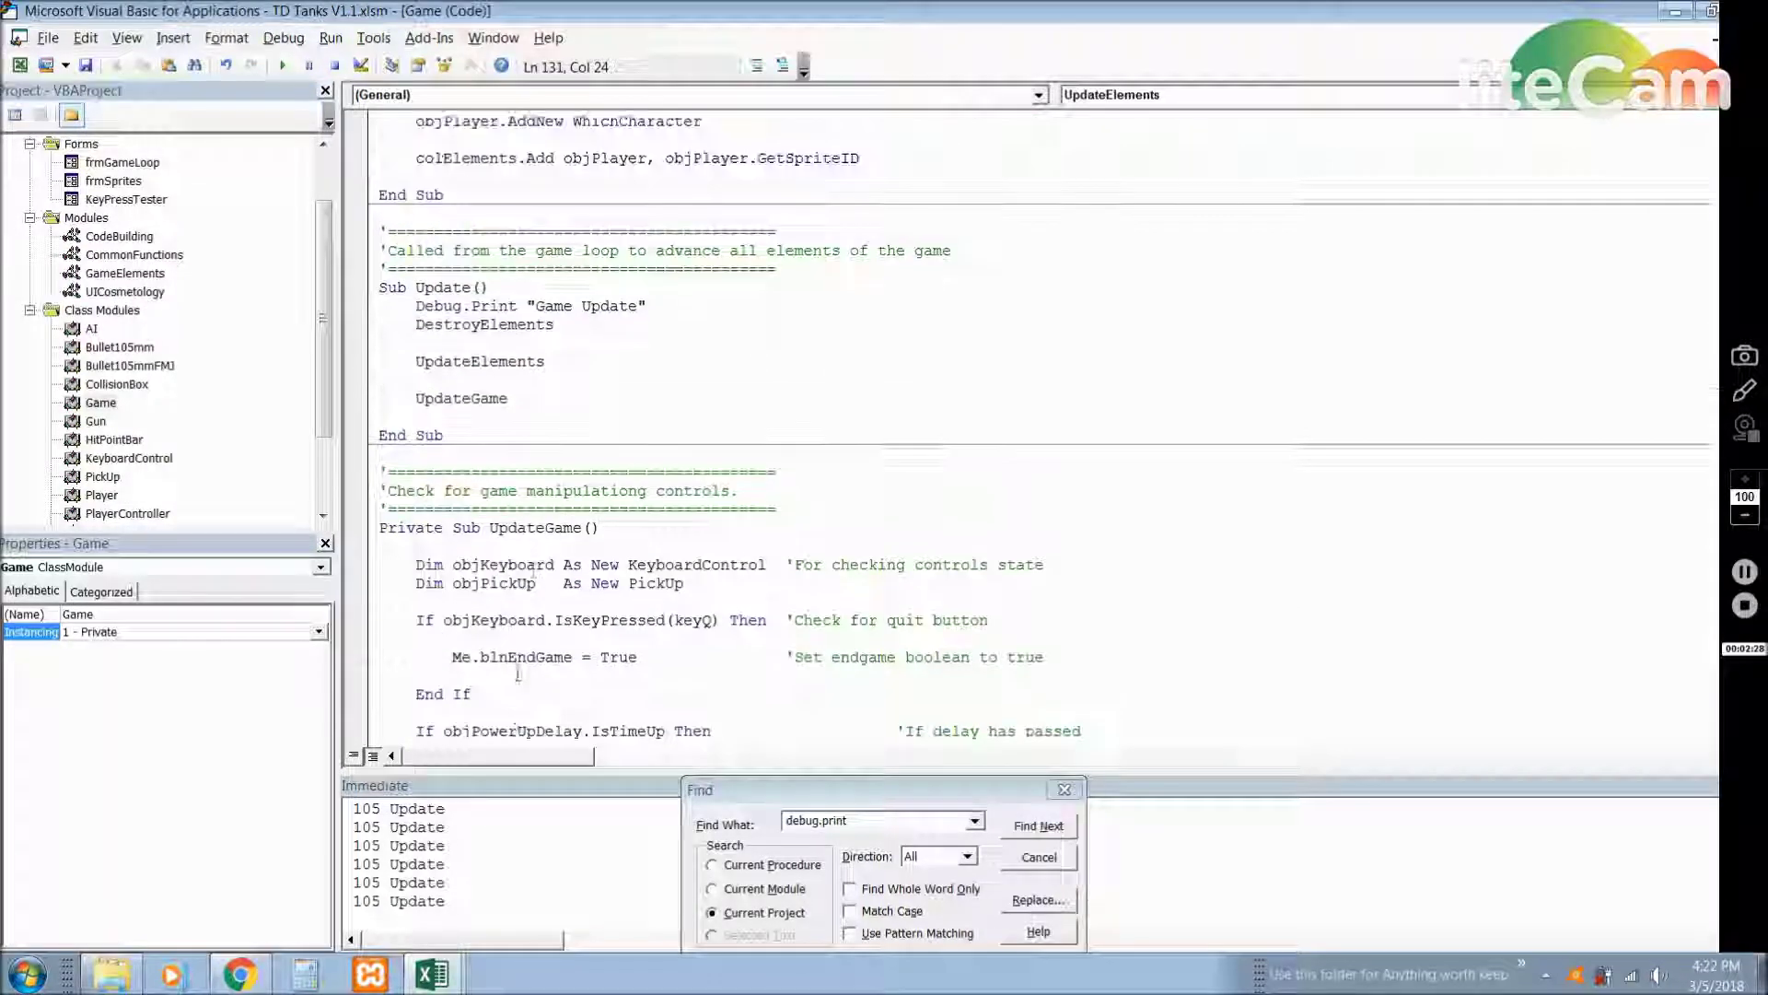
scroll(533, 626, up, 7)
click(496, 671)
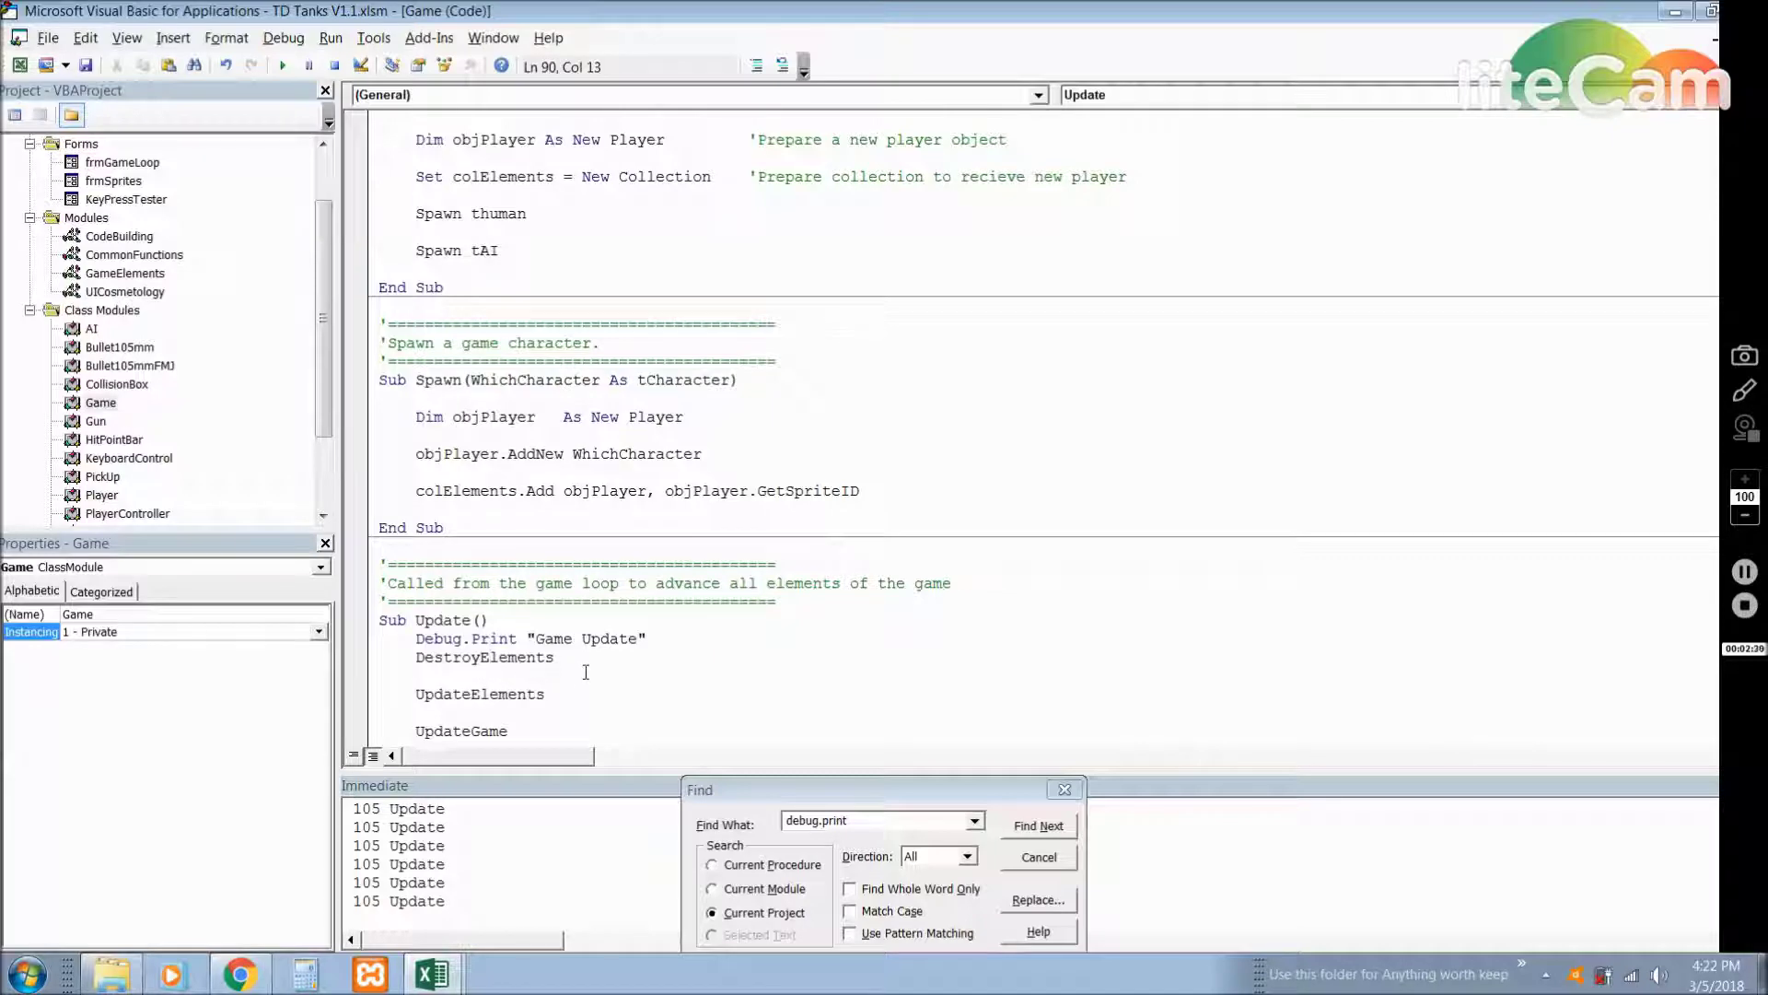
Jump to DestroyElements and highlight its collection check, For Each loop and Destroy call.
key(shift+F2)
scroll(563, 632, down, 3)
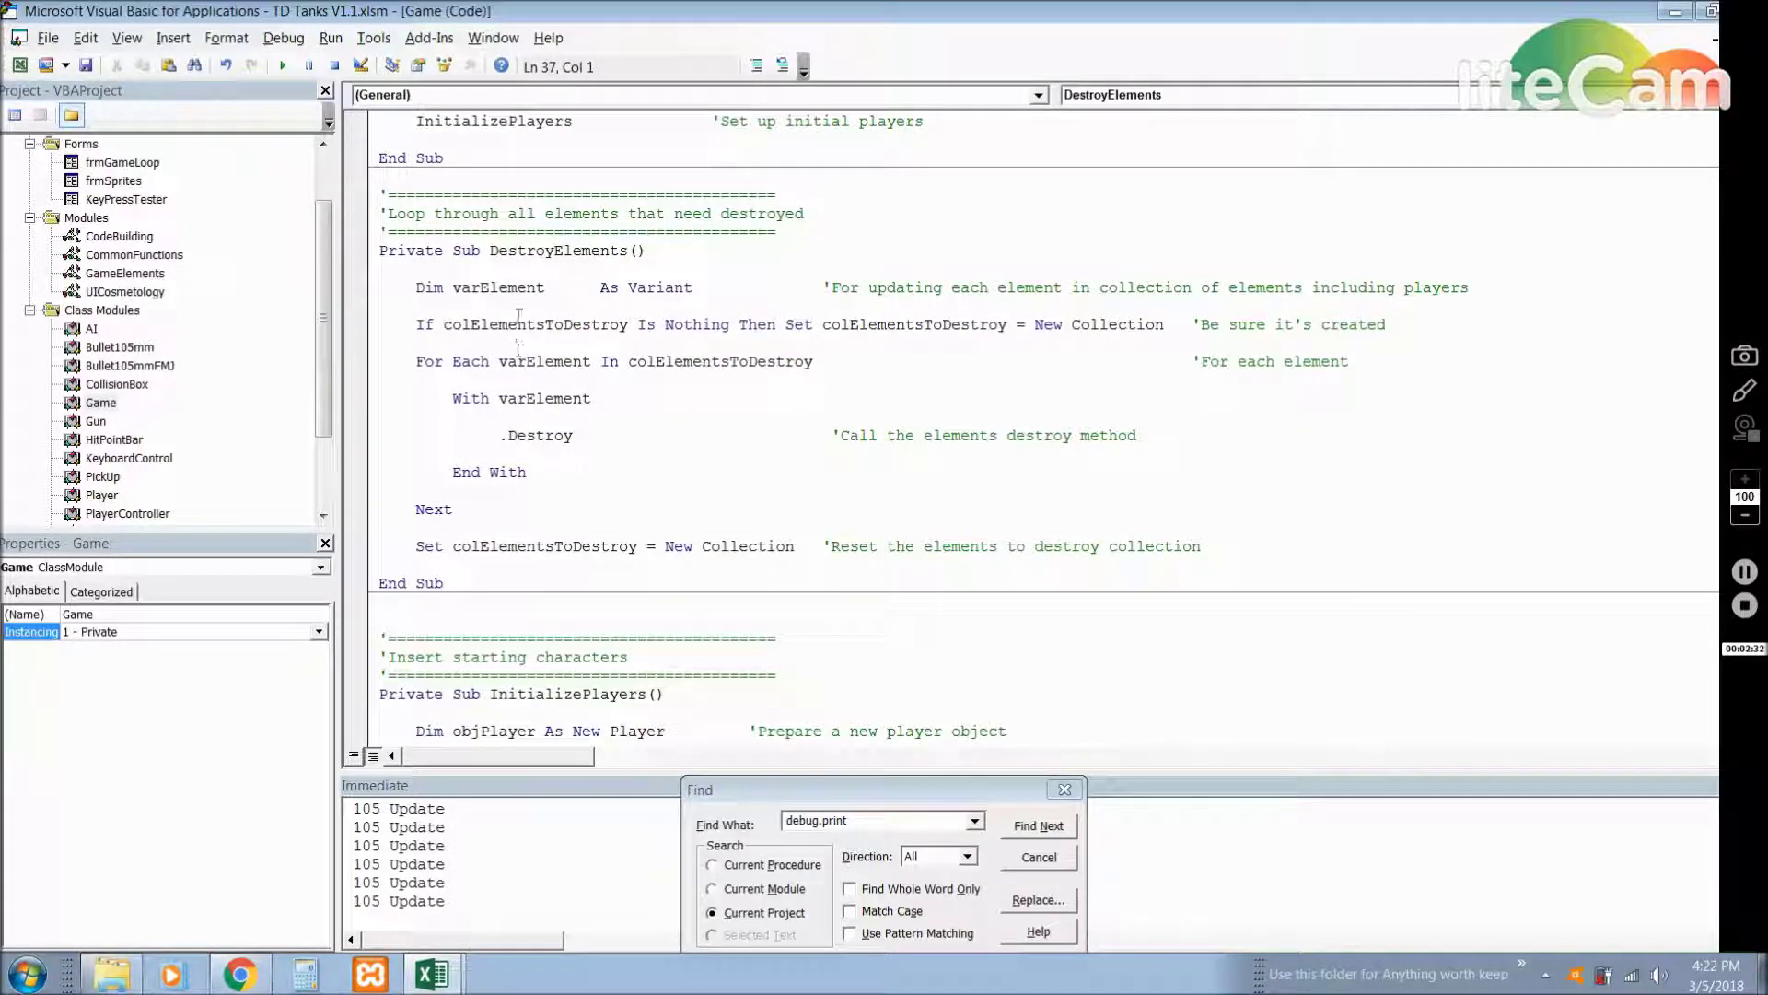
drag(427, 326, 1385, 327)
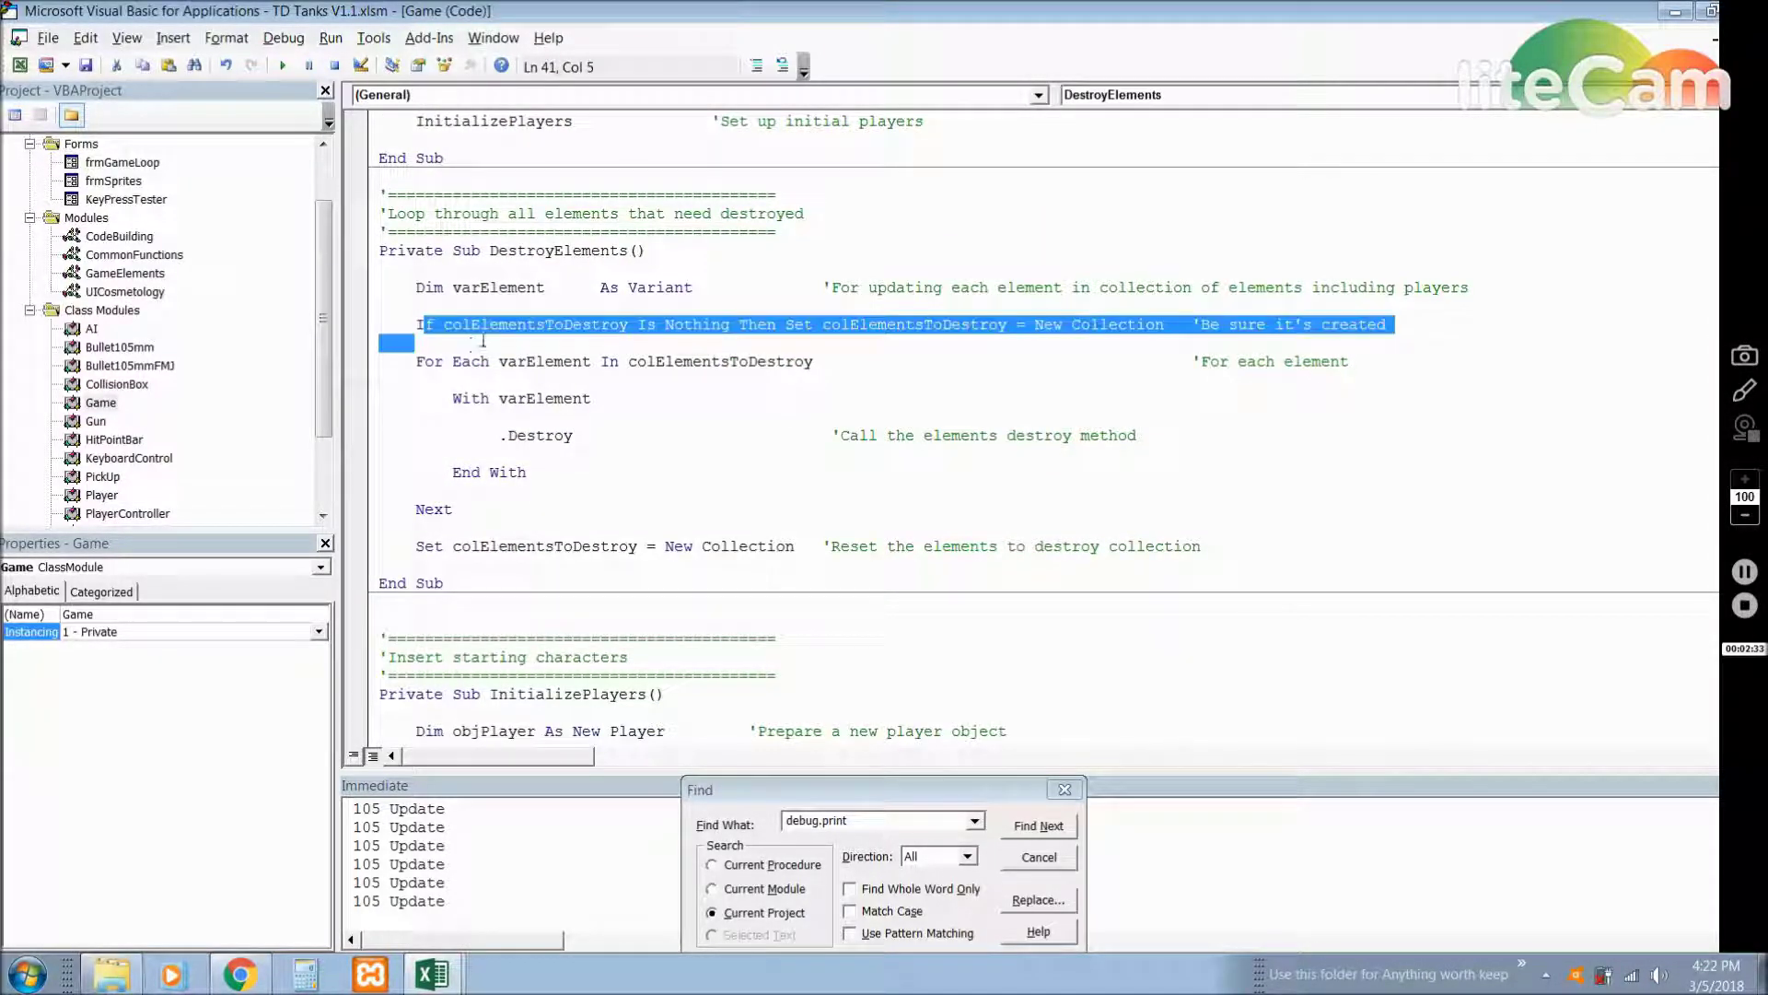
click(423, 354)
drag(423, 361, 812, 362)
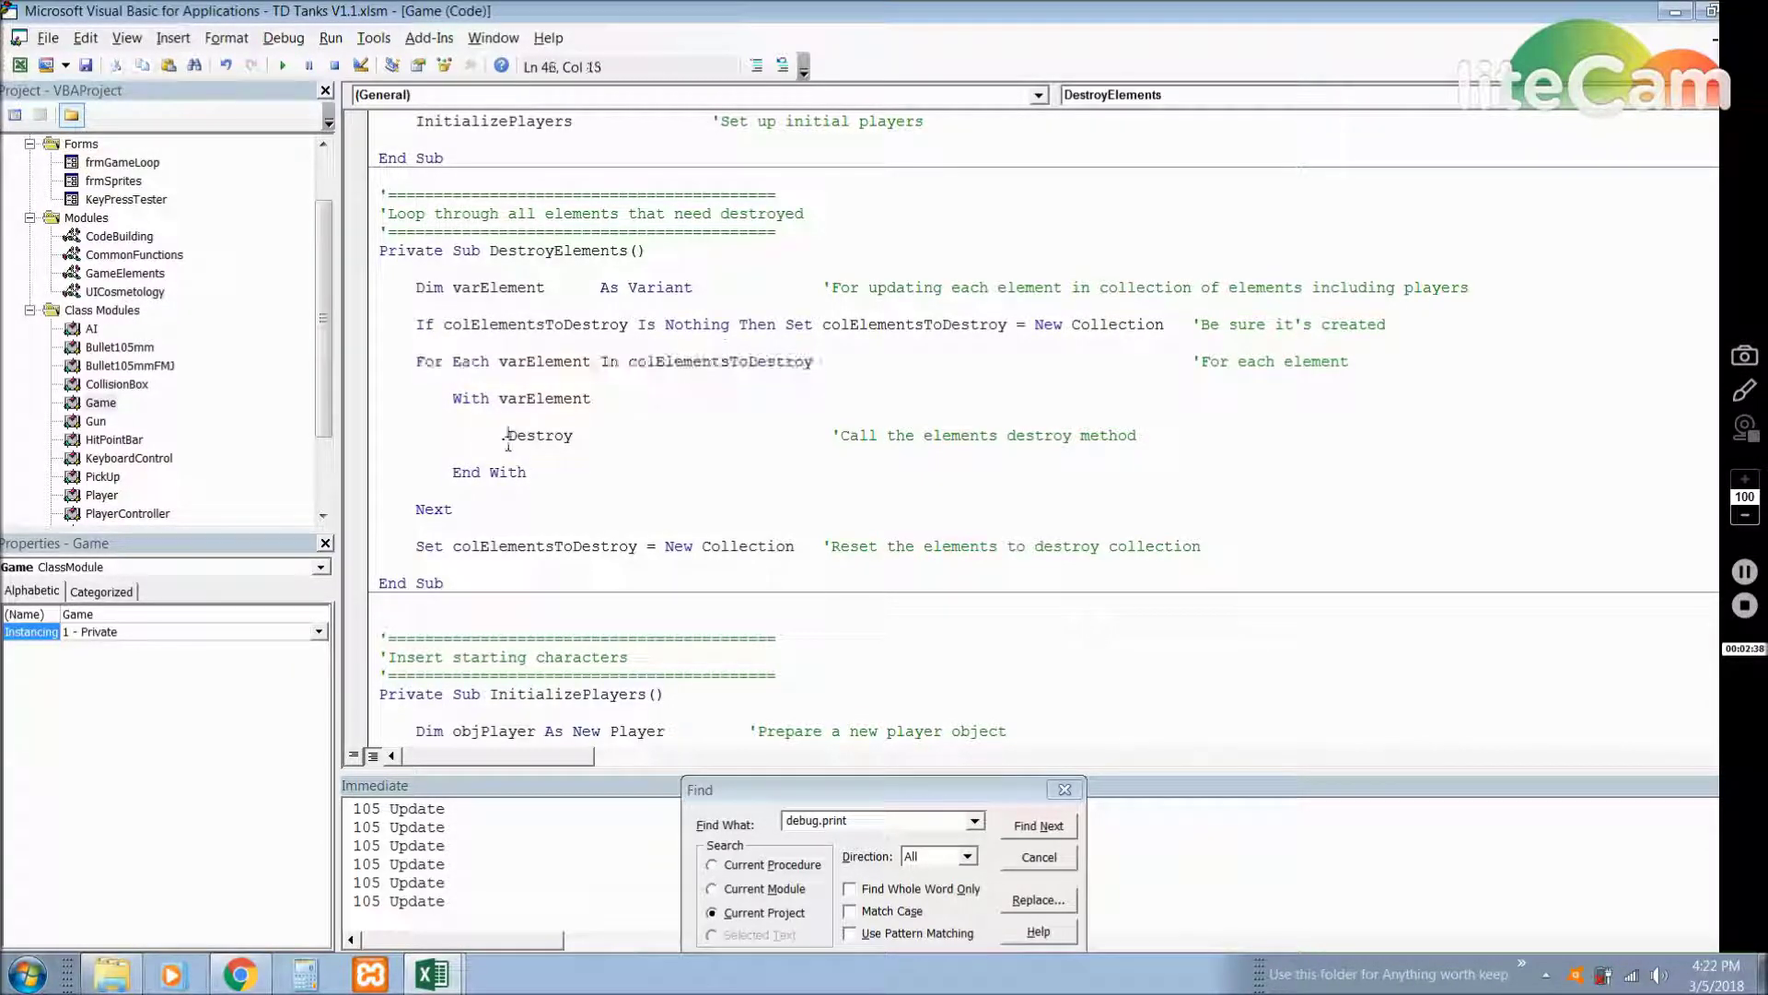
drag(507, 434, 572, 436)
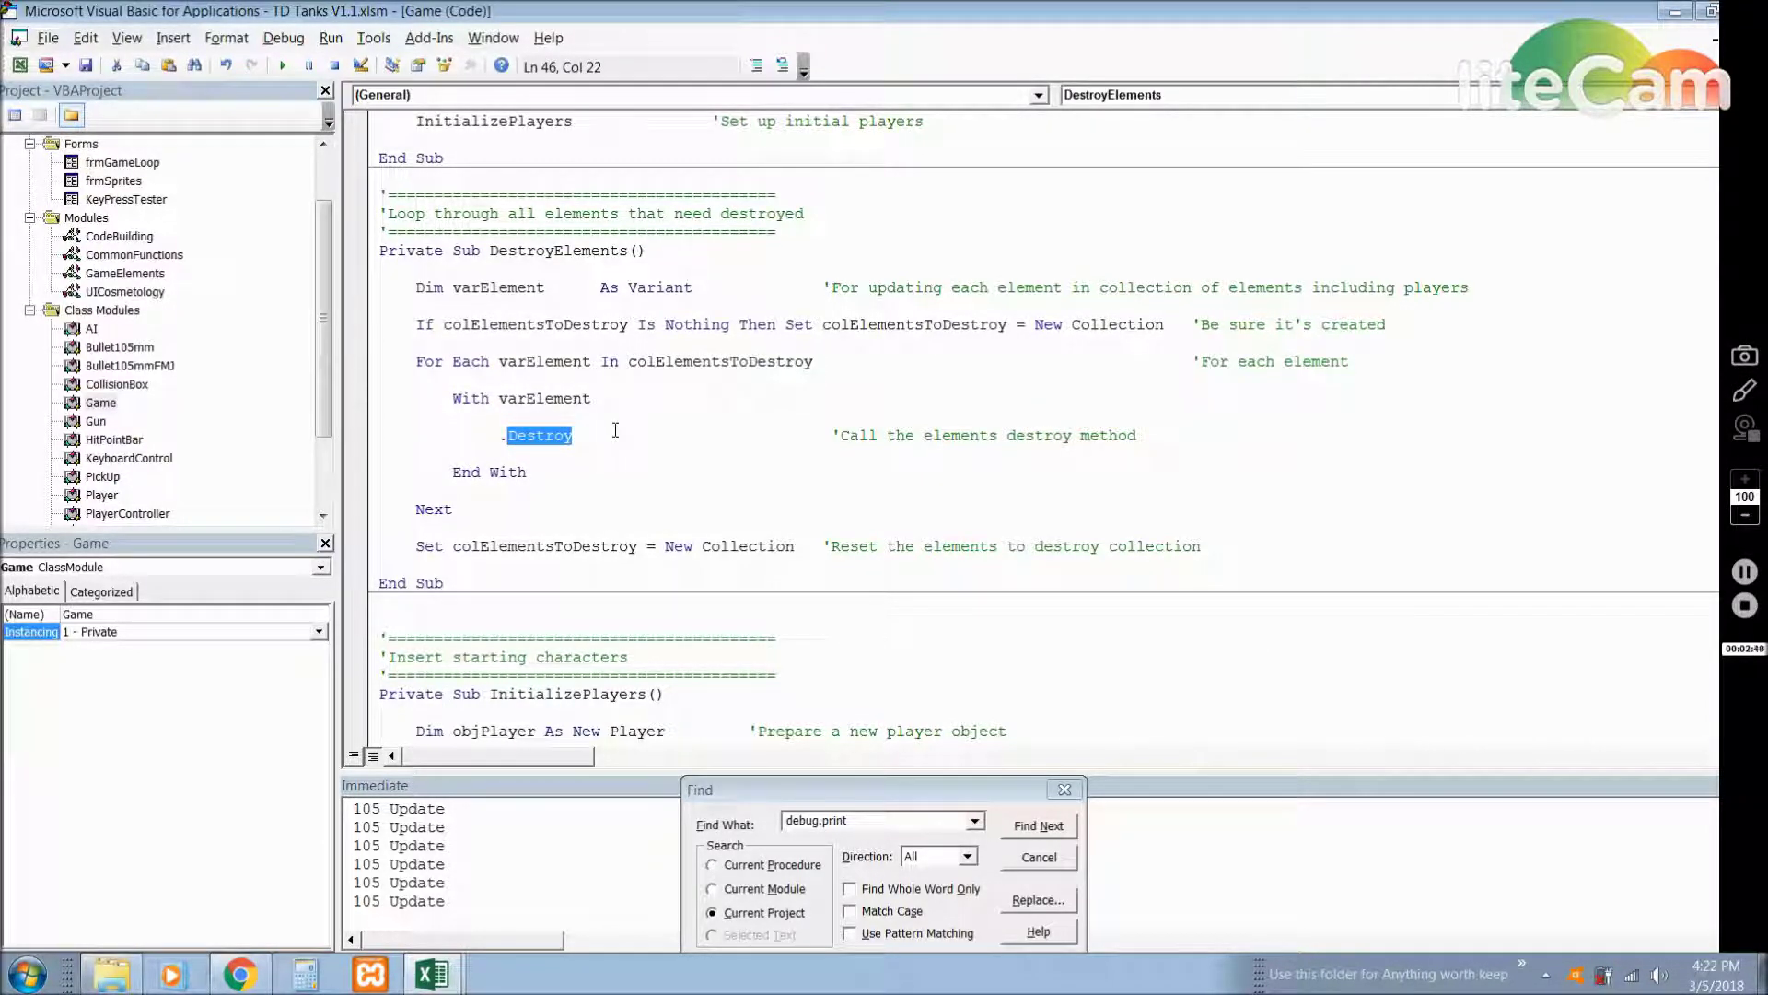
scroll(683, 527, down, 3)
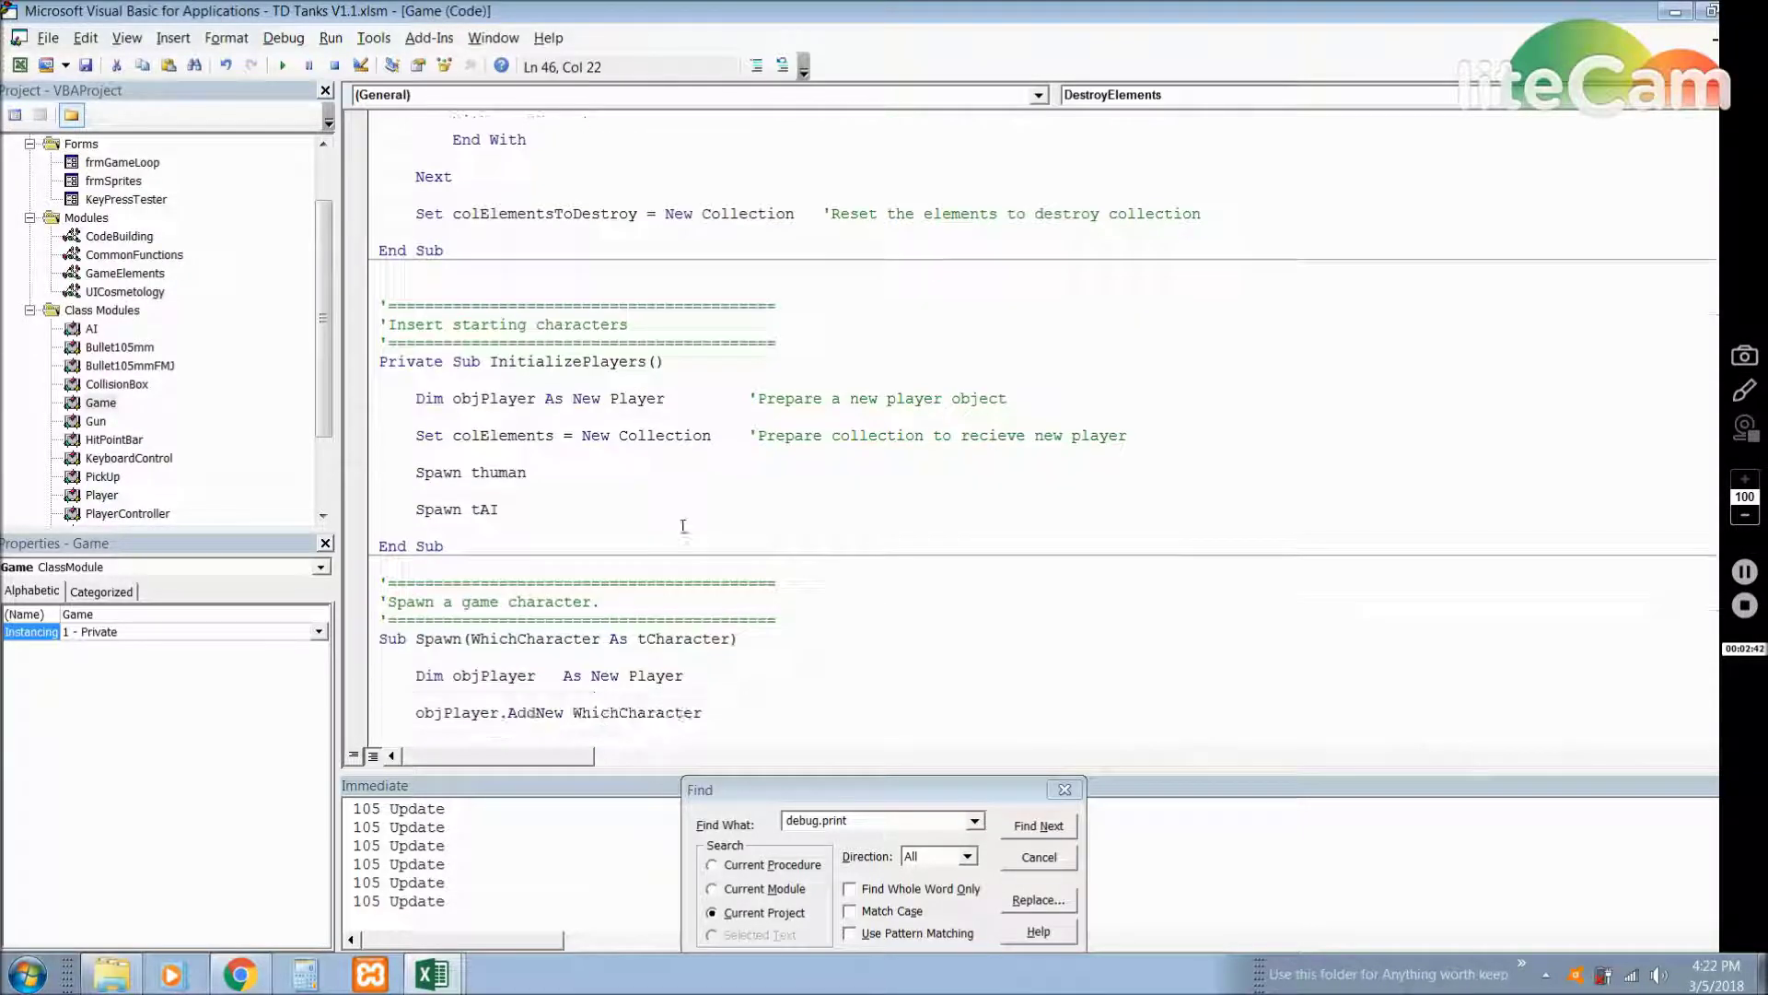
scroll(684, 526, down, 6)
scroll(682, 522, down, 2)
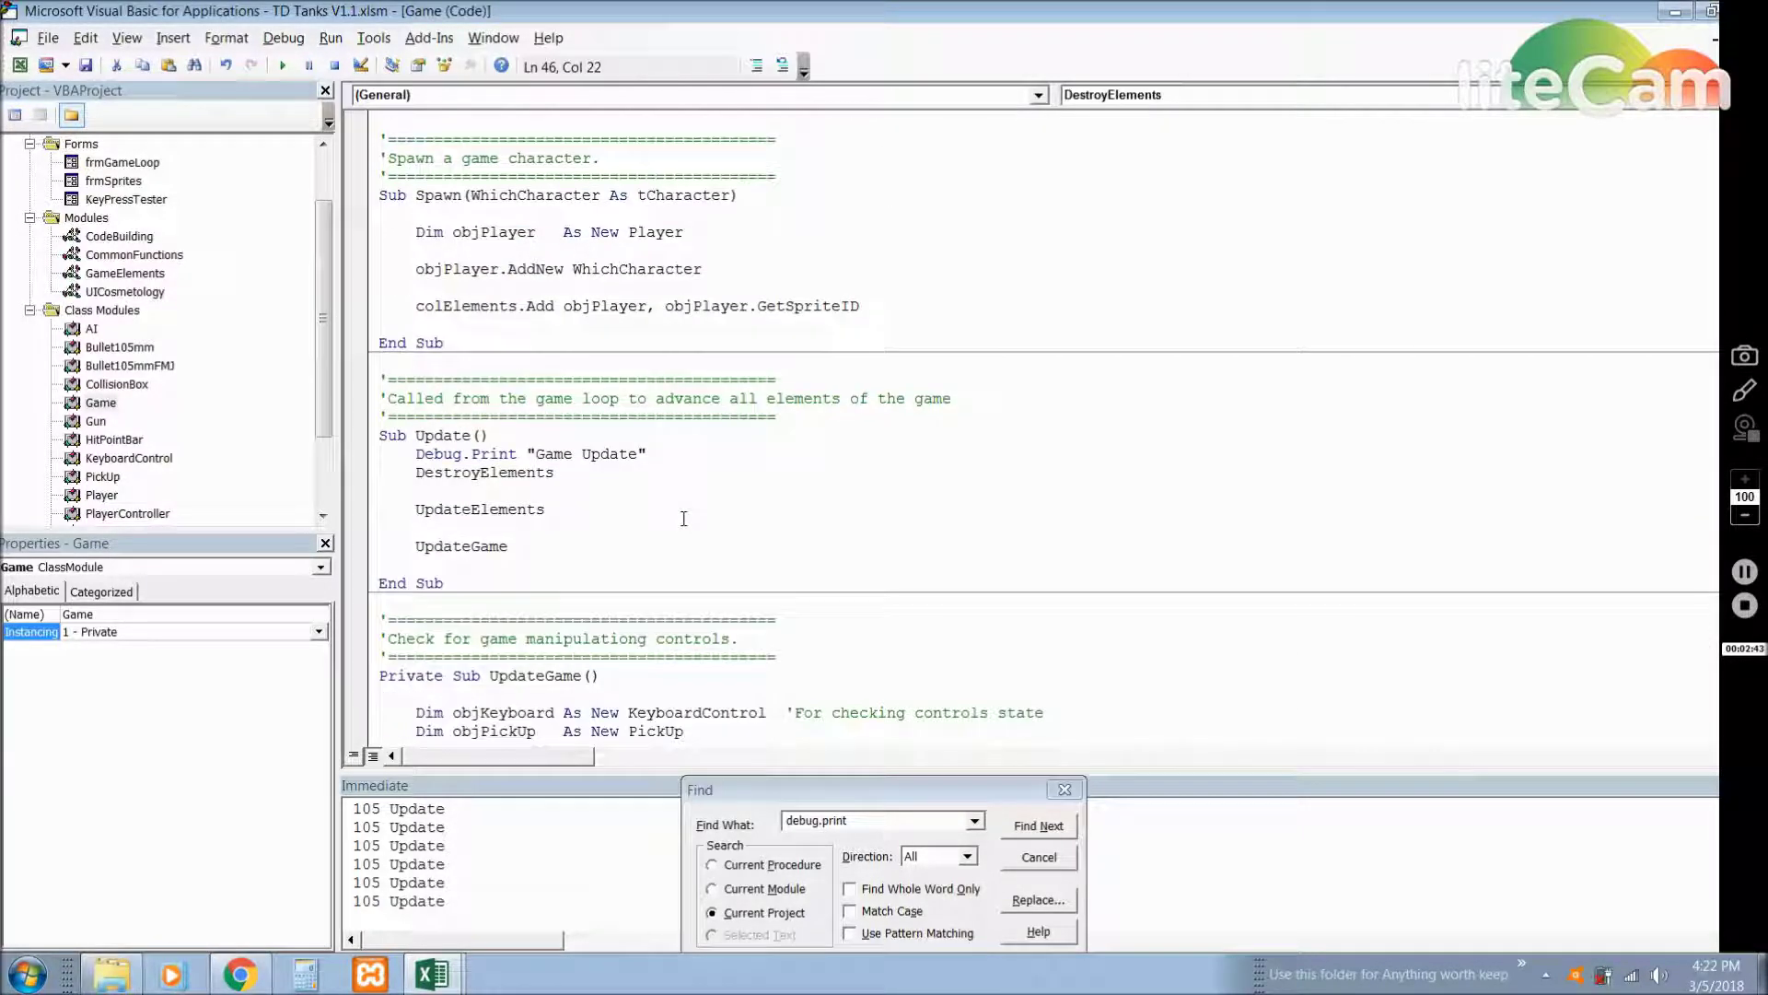
double_click(467, 473)
click(514, 526)
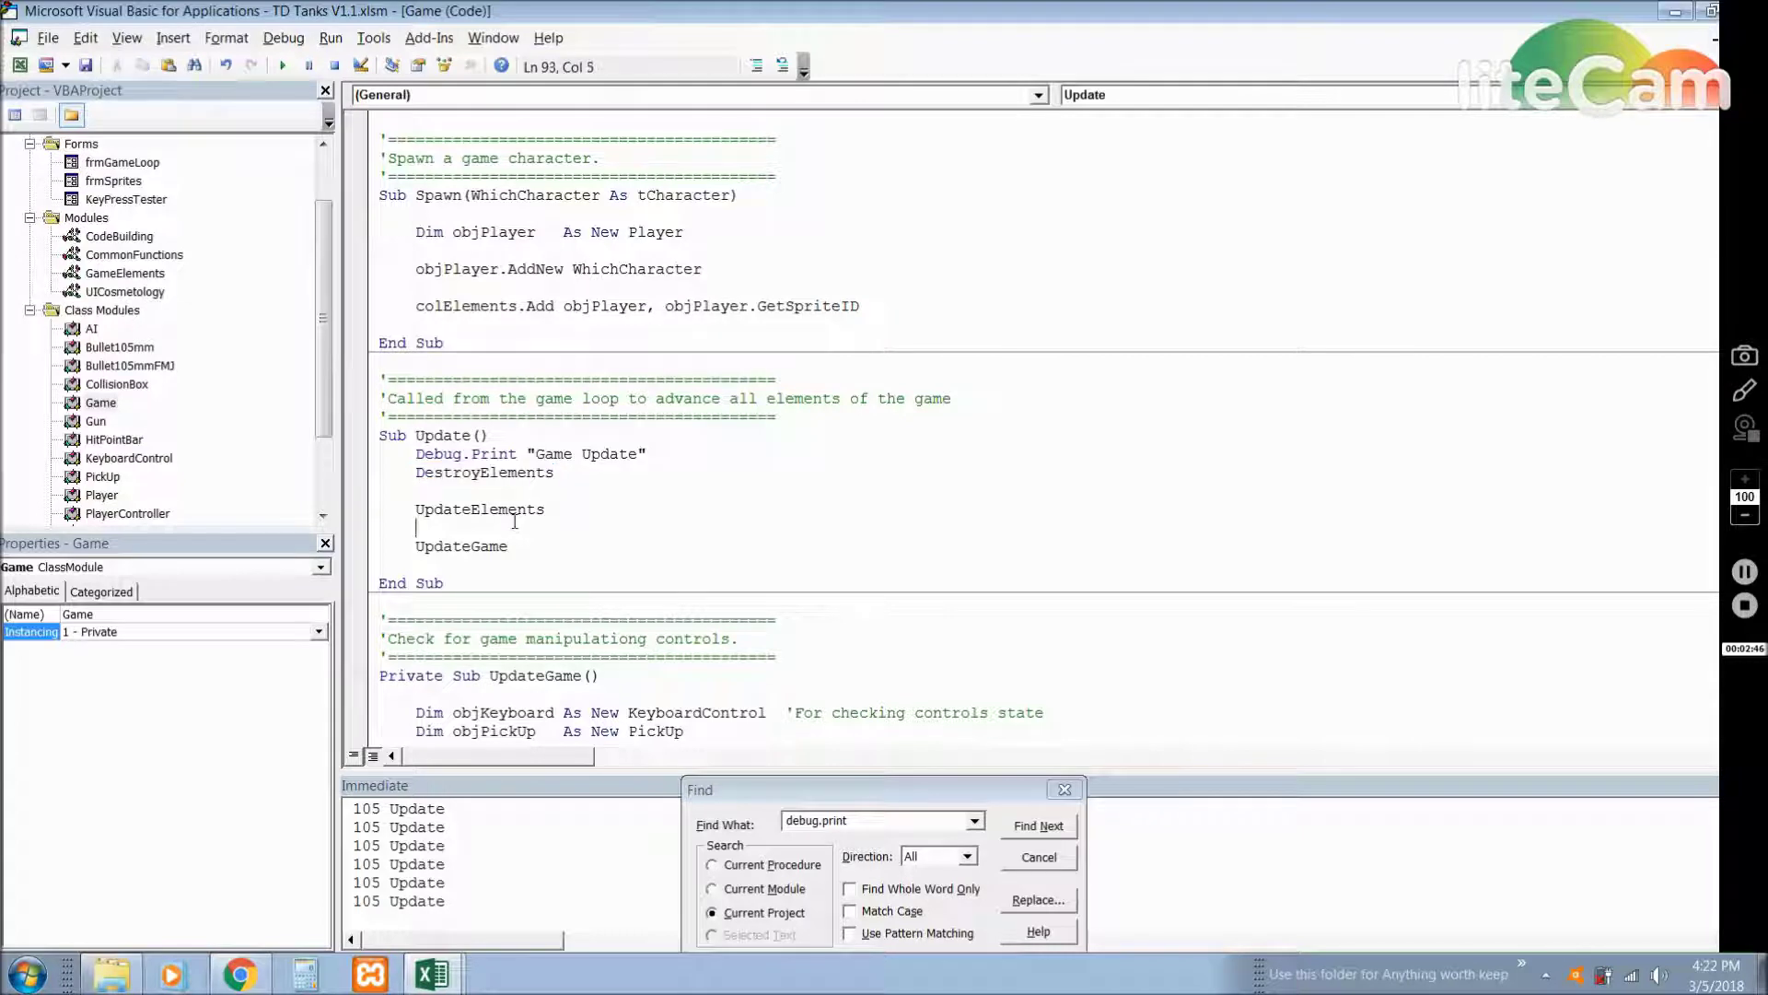
double_click(519, 510)
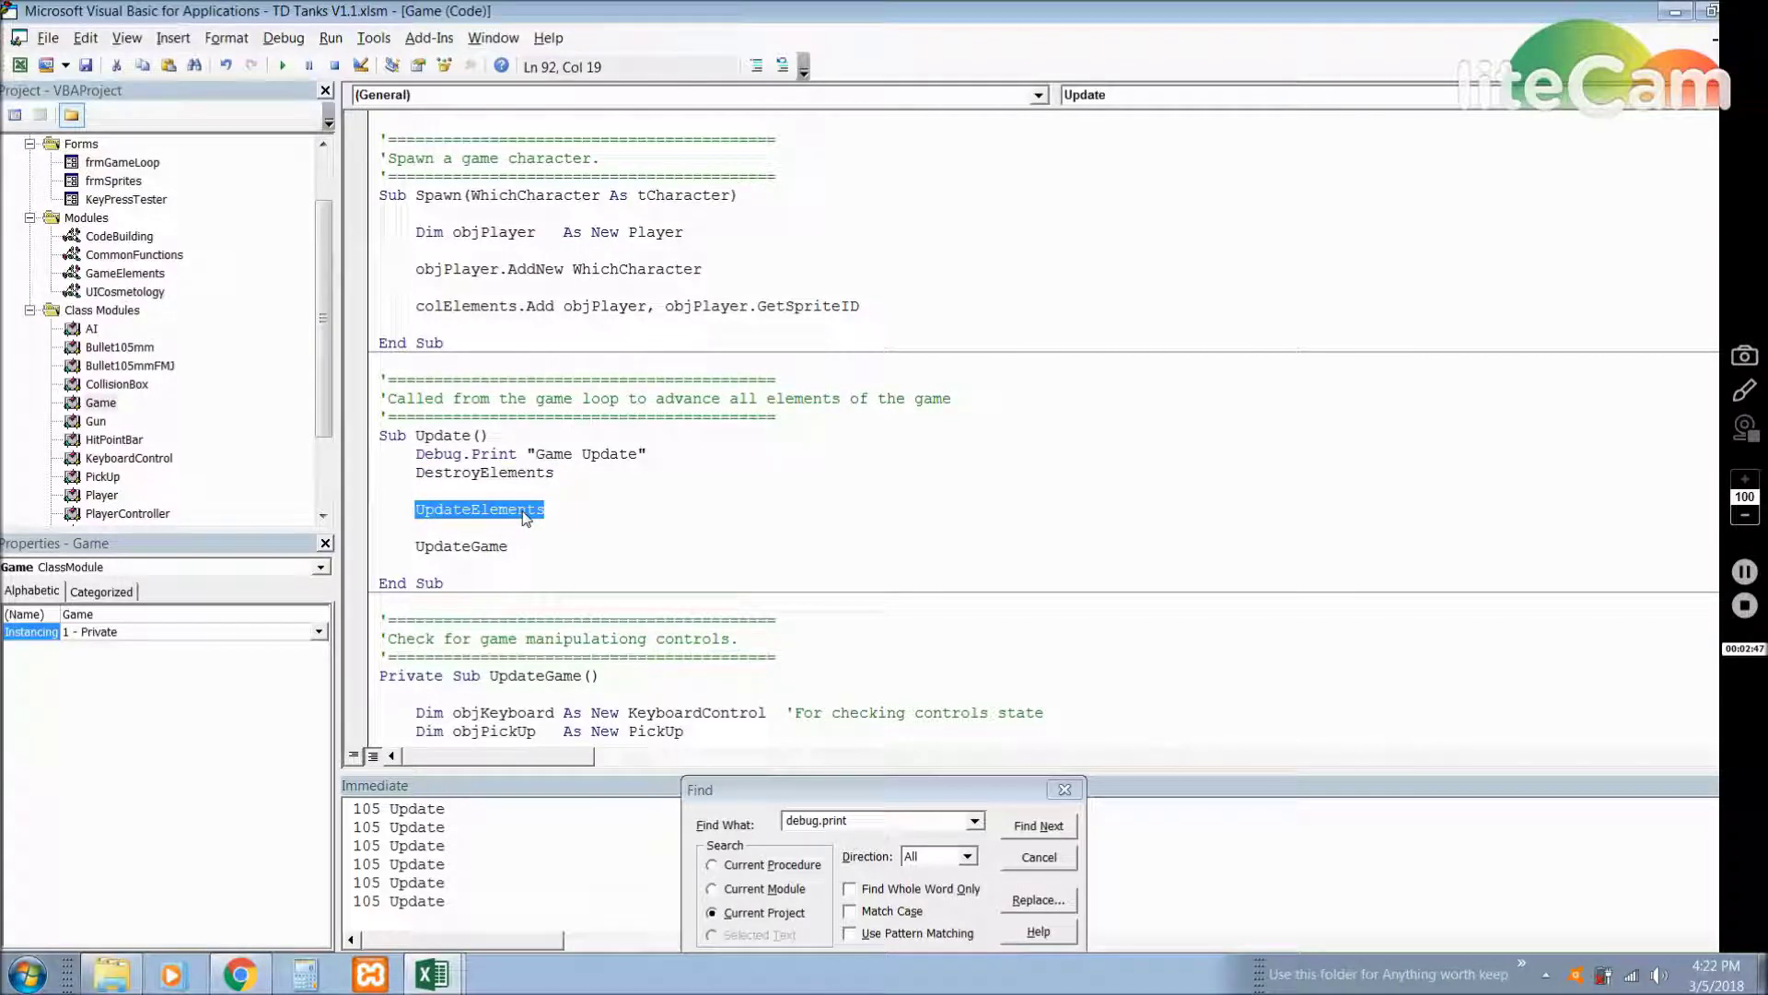